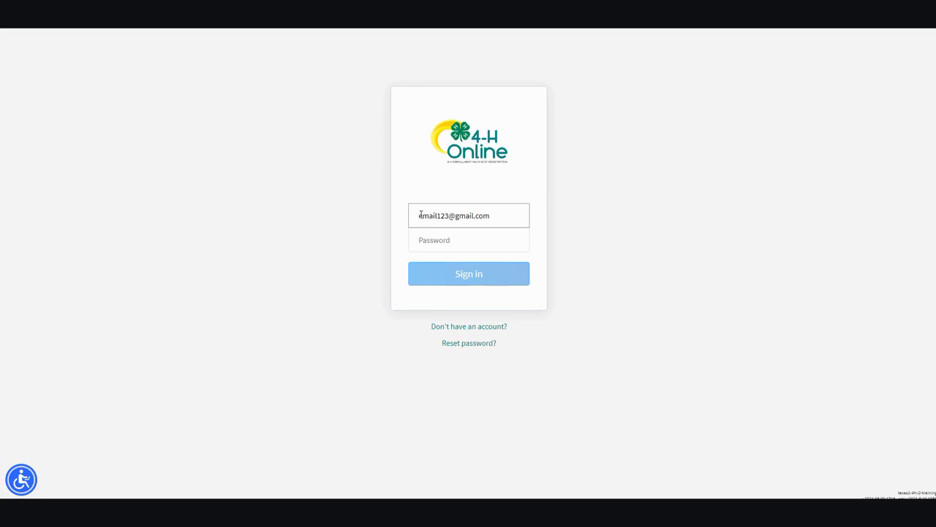
- Sign in with the account password and continue the youth member's incomplete 4-H ClubMember enrollment
key("Tab")
type("************")
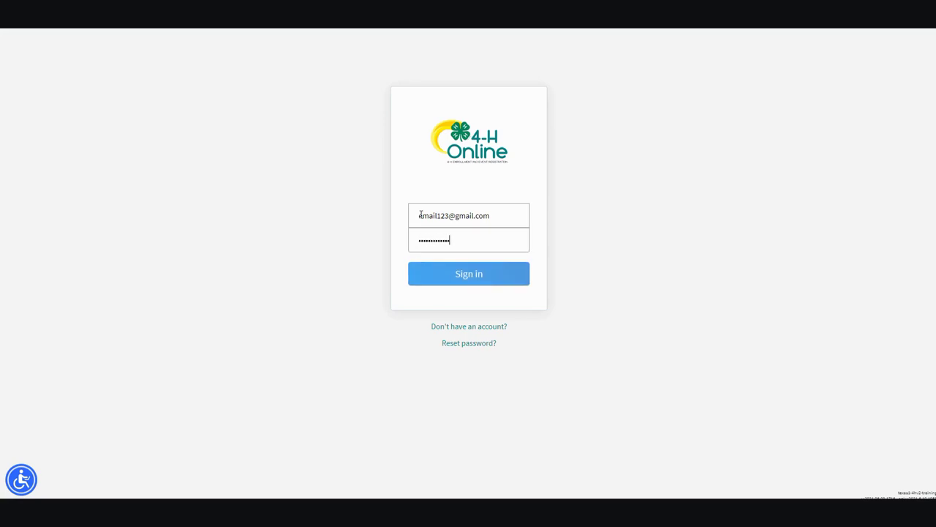
left_click(463, 275)
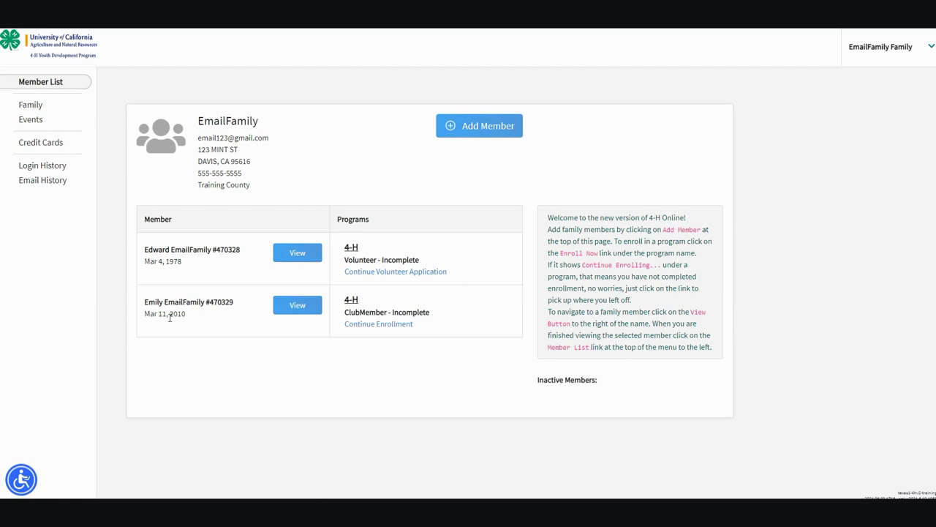
left_click(361, 326)
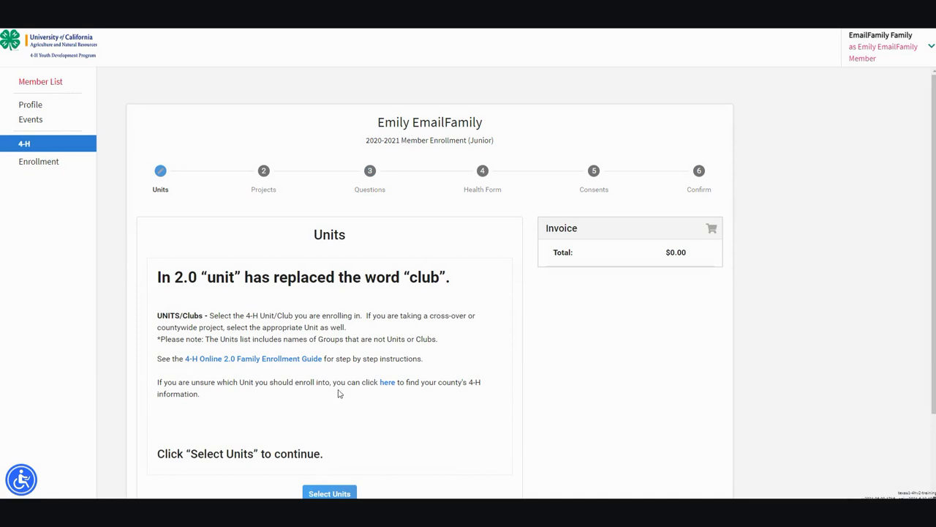
- Open the 4-H Online 2.0 Family Enrollment Guide in a separate tab and go to its Youth Member Enrollment section
right_click(314, 360)
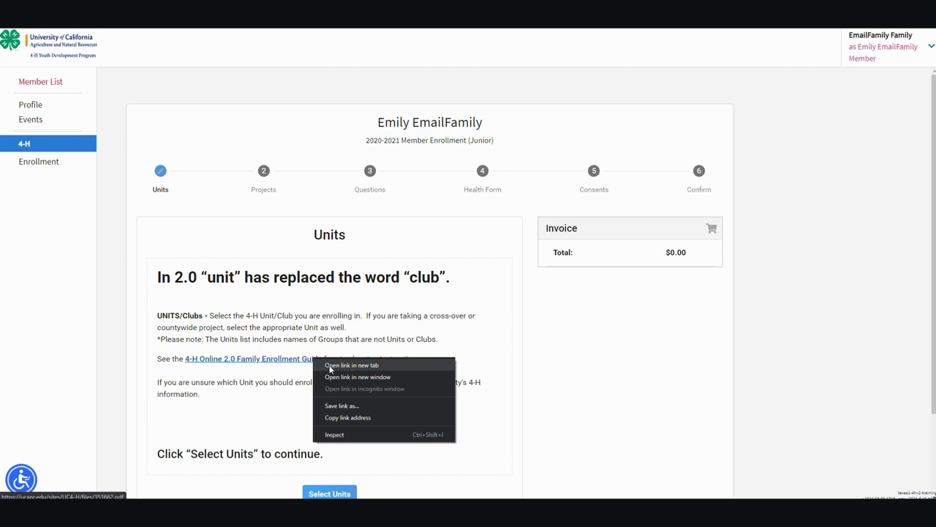
left_click(330, 366)
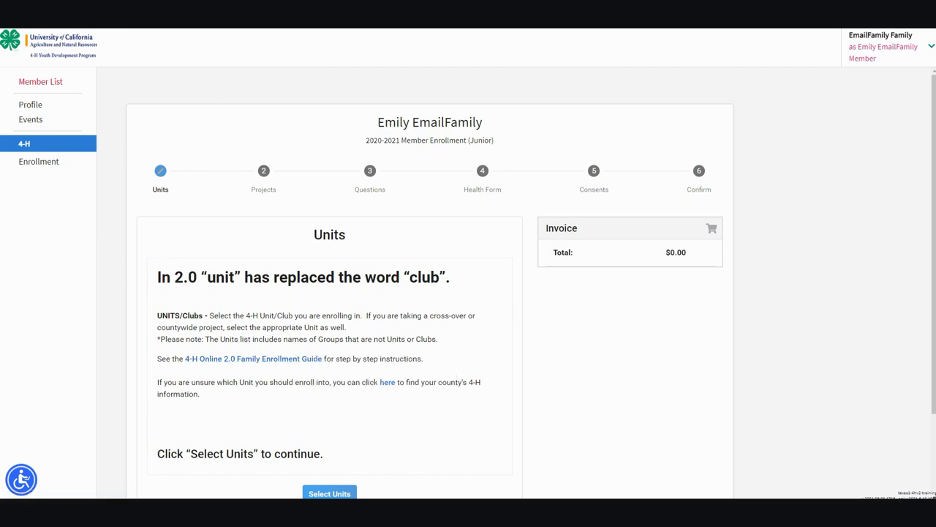
key("ctrl+Tab")
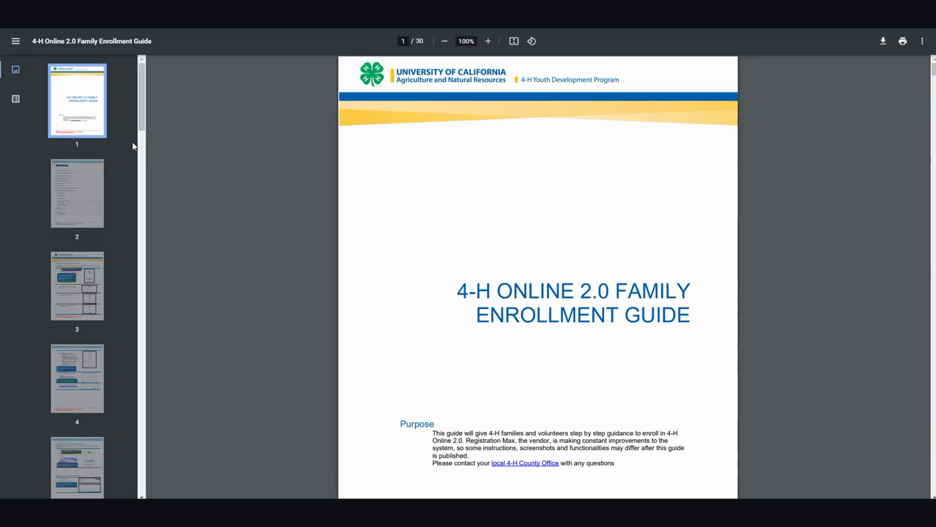
left_click(16, 101)
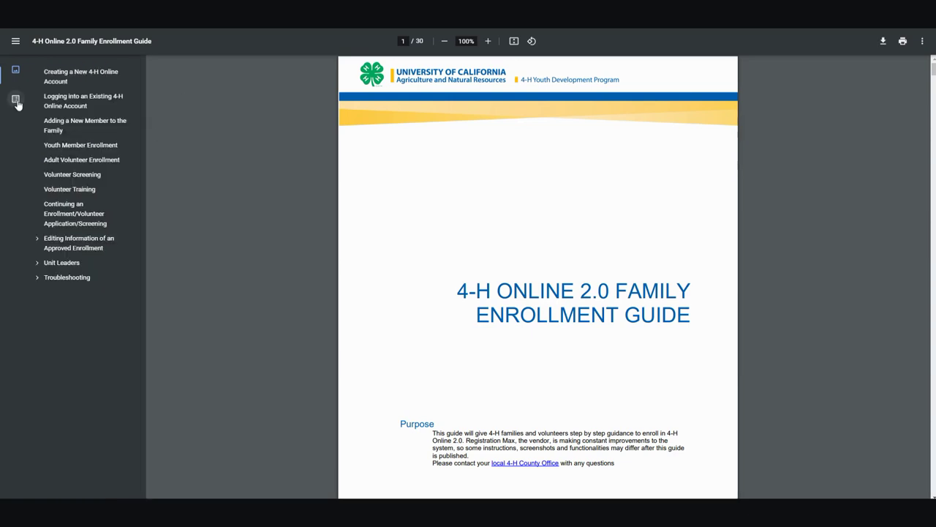
left_click(71, 148)
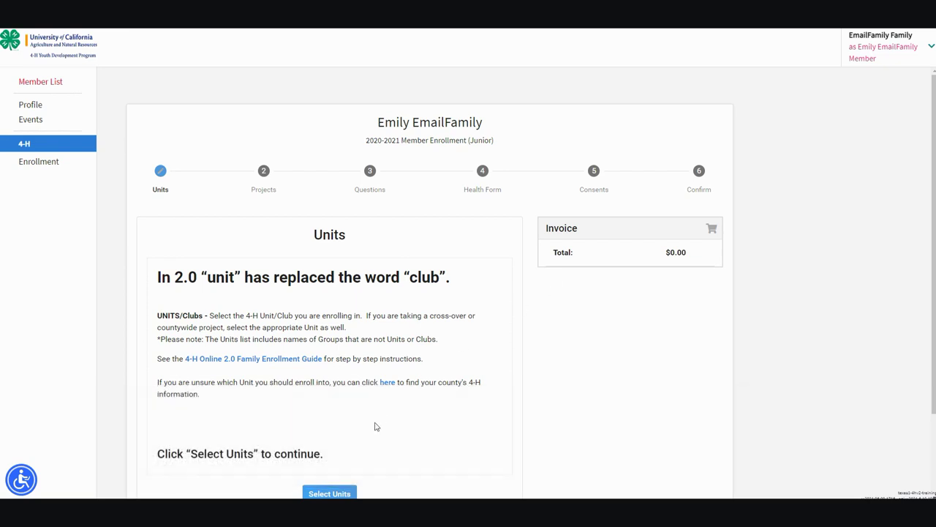
- Add the Lucky Ten unit in Training county to the enrollment with the youth volunteer role Club Officer
left_click(329, 493)
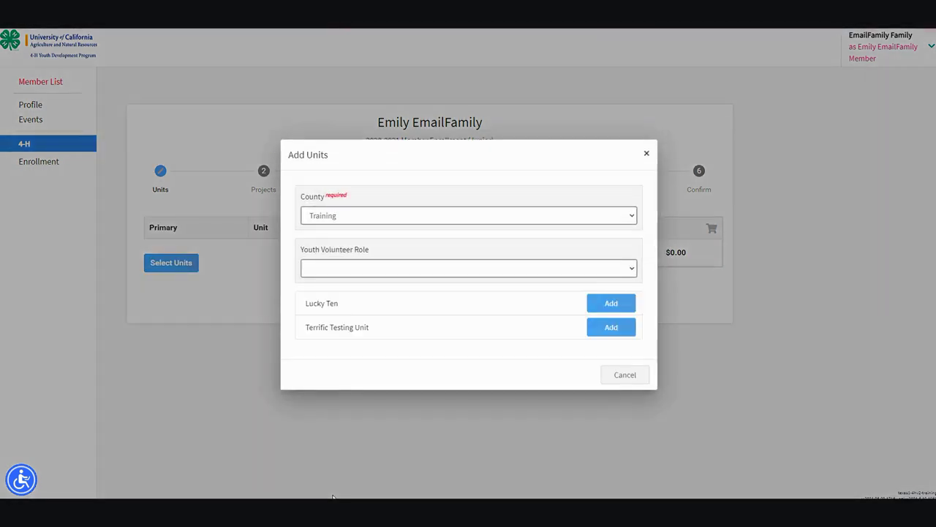
left_click(386, 215)
scroll(386, 251, "up", 1)
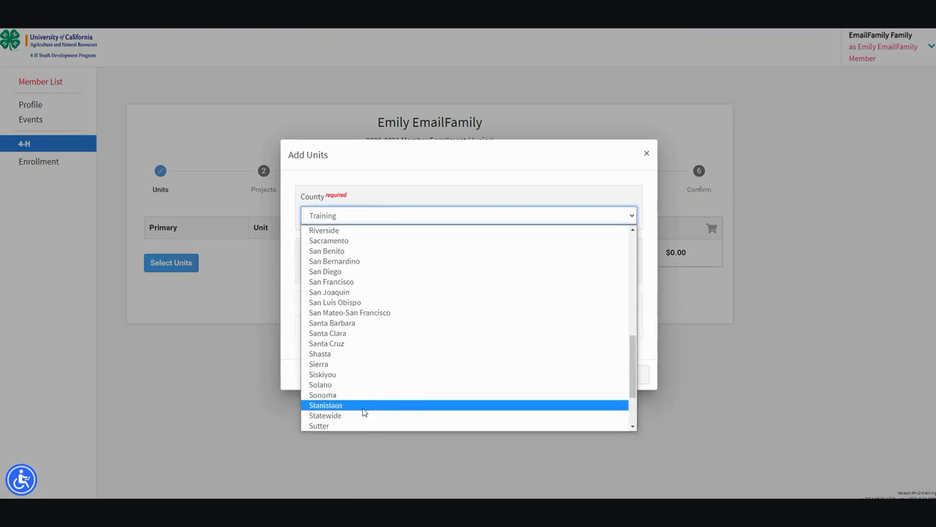
scroll(361, 413, "down", 3)
left_click(365, 363)
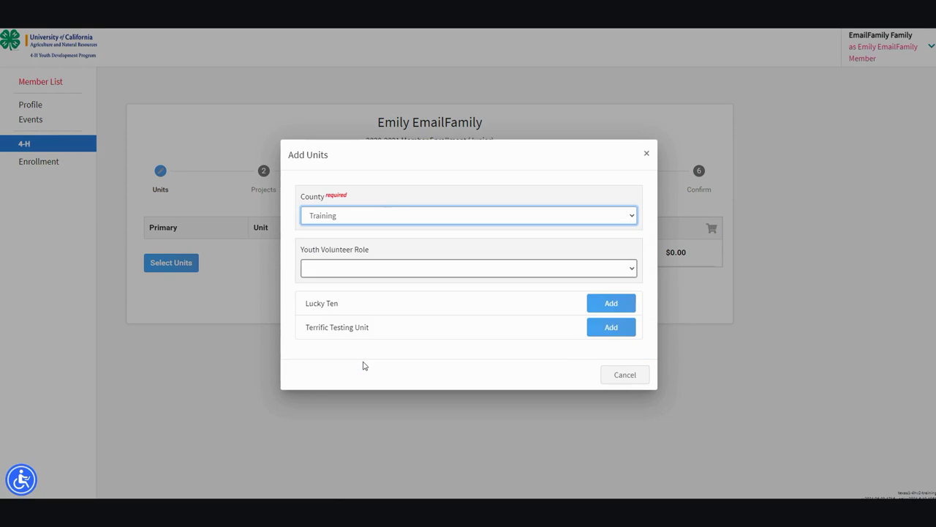
left_click(371, 275)
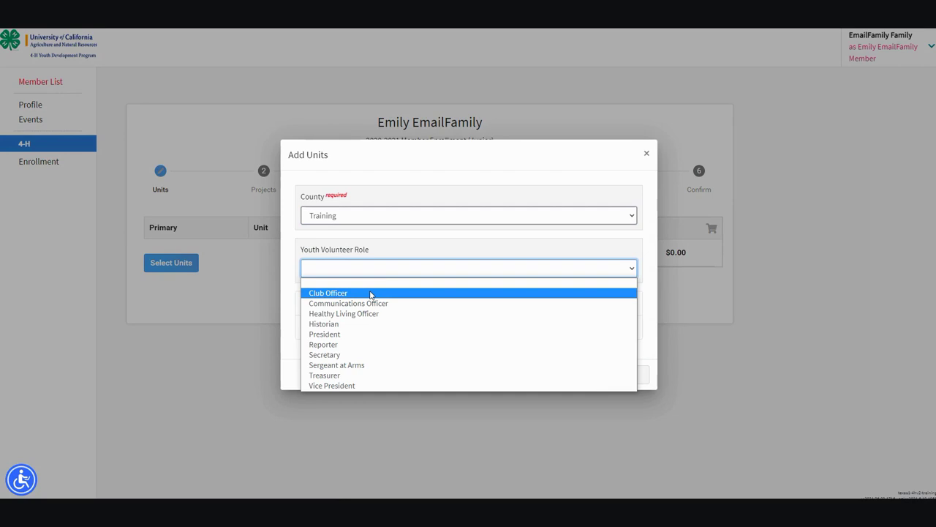
left_click(371, 293)
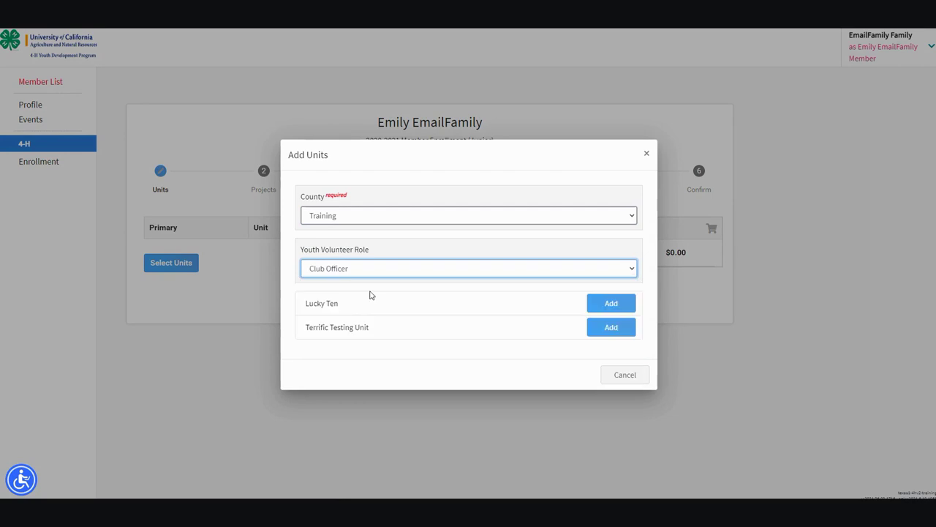
left_click(618, 307)
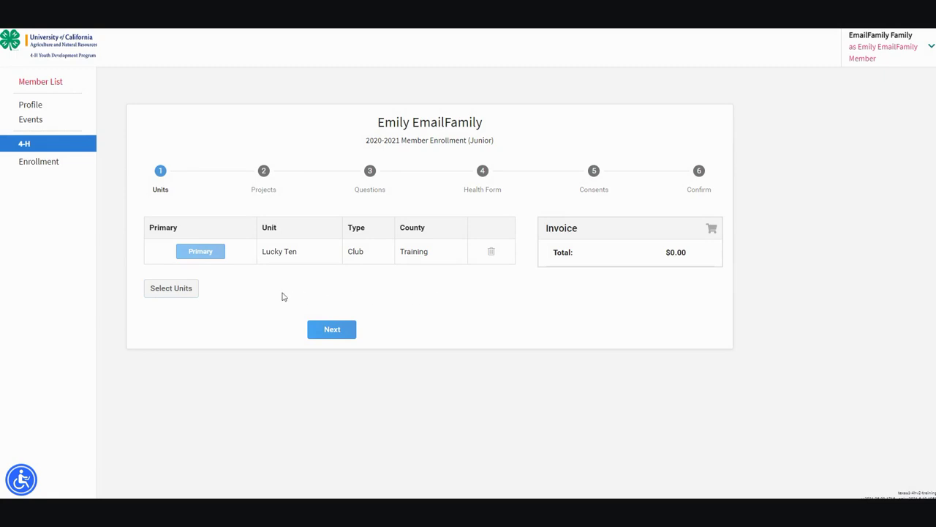
- Add Terrific Testing Unit in Training county as a second unit, leaving the youth volunteer role blank
left_click(173, 289)
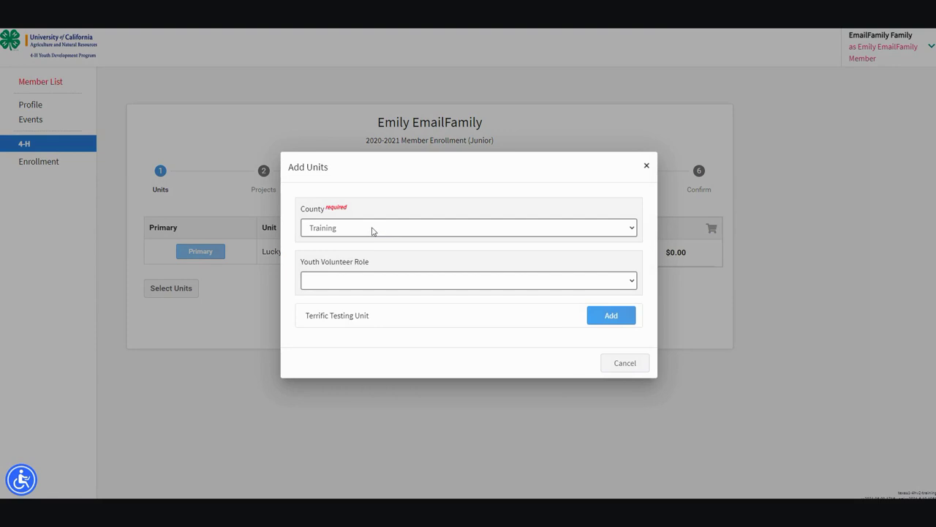
left_click(366, 282)
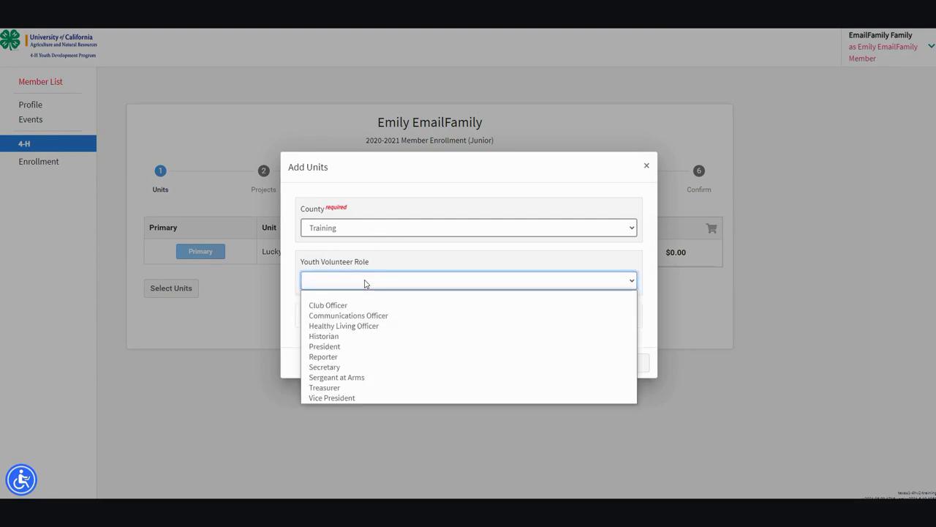
left_click(397, 260)
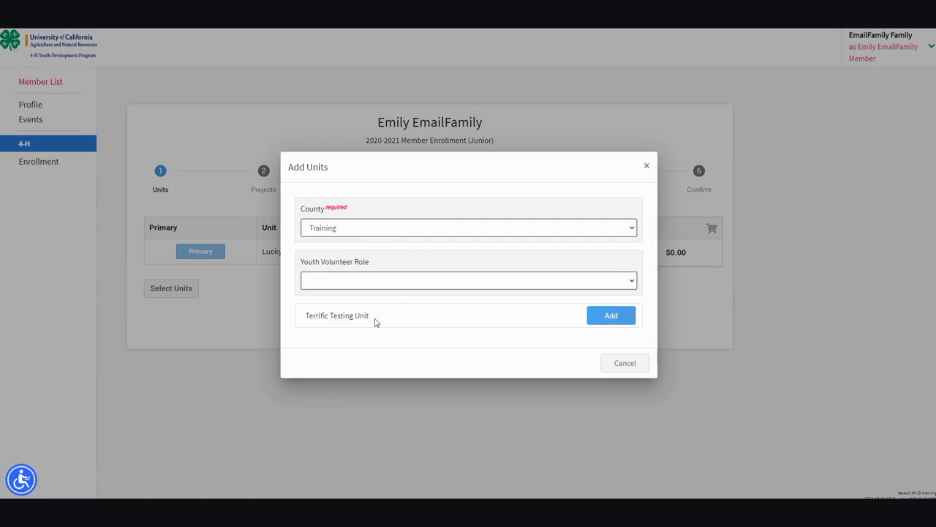
left_click(613, 320)
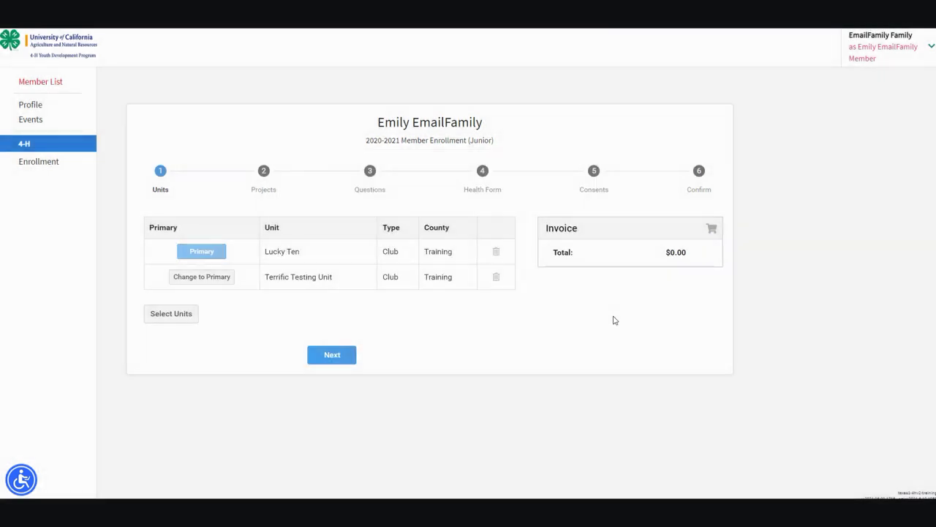
- Make Terrific Testing Unit the primary club, and switch the primary club back to Lucky Ten
left_click(208, 279)
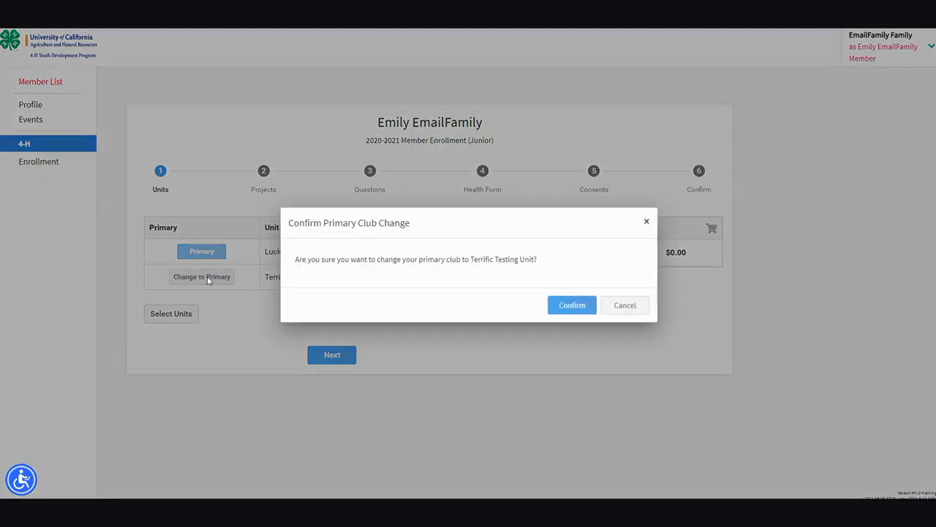
left_click(577, 306)
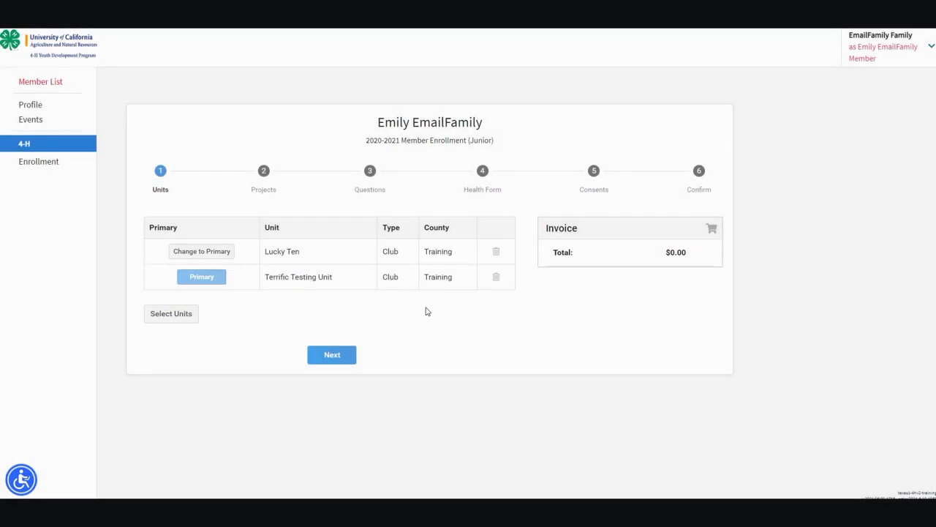
left_click(222, 253)
left_click(584, 306)
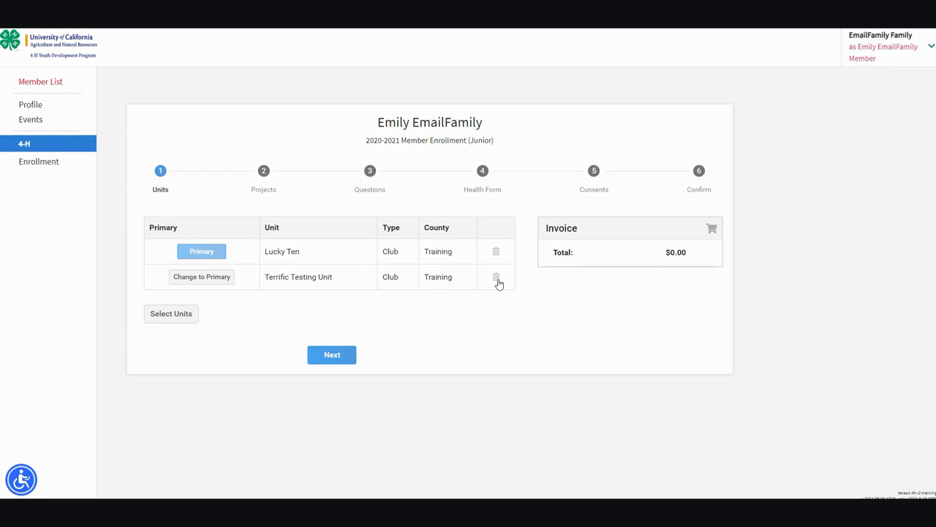
- Proceed to Projects and add the Bees project under Lucky Ten with 1 year in project and no youth volunteer type
left_click(338, 356)
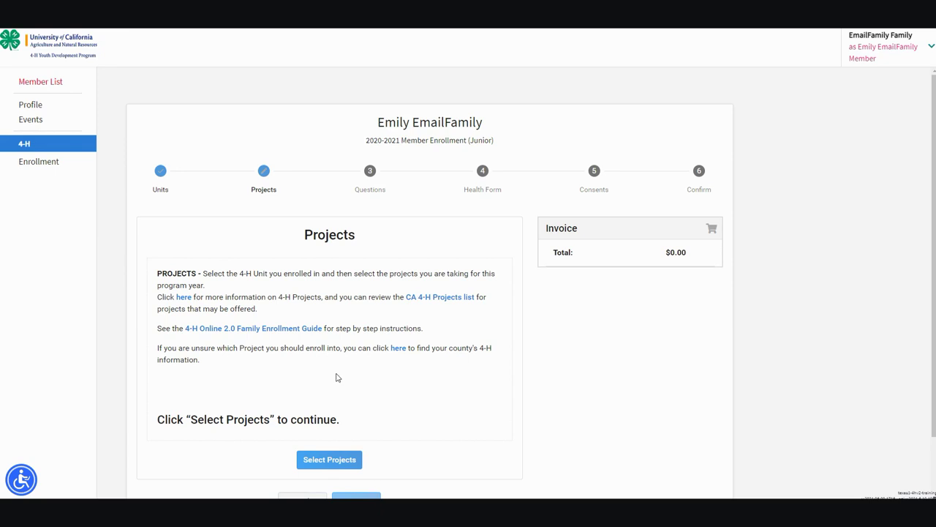
left_click(331, 460)
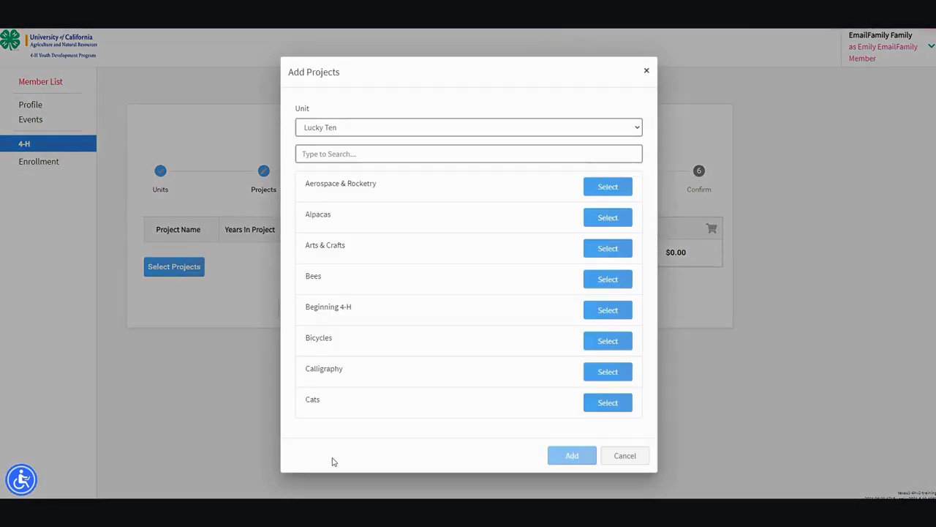
left_click(452, 131)
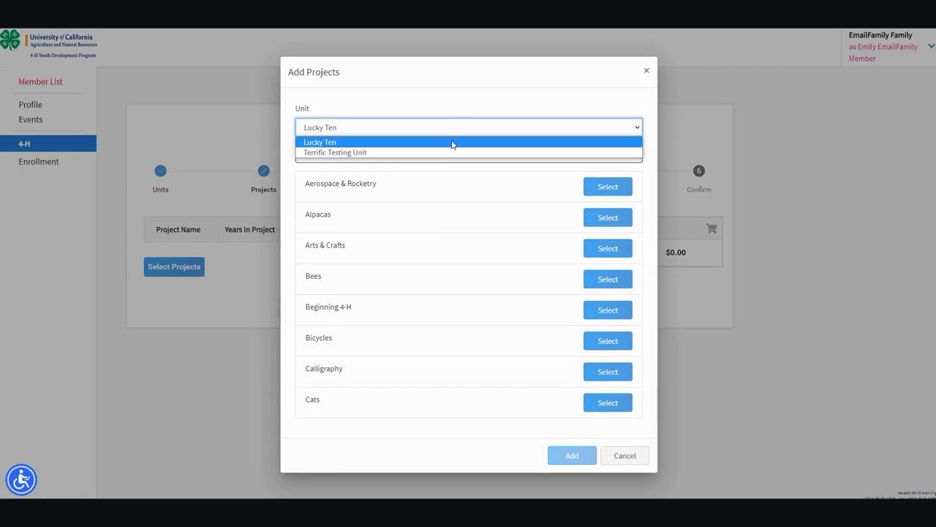
left_click(452, 142)
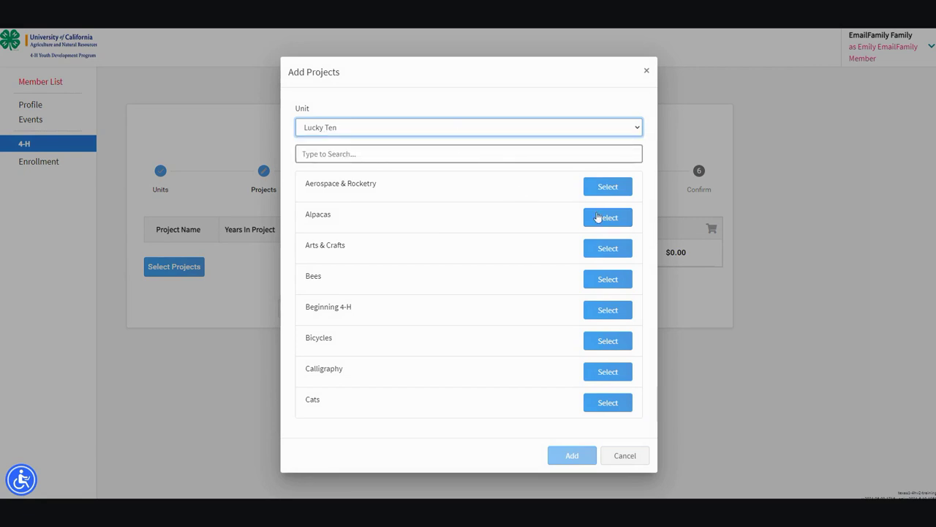
left_click(608, 284)
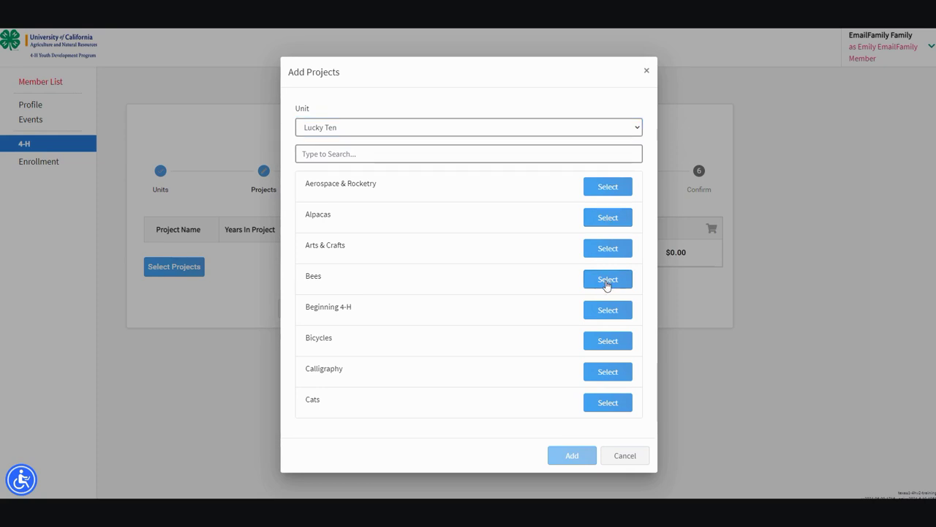
left_click(493, 342)
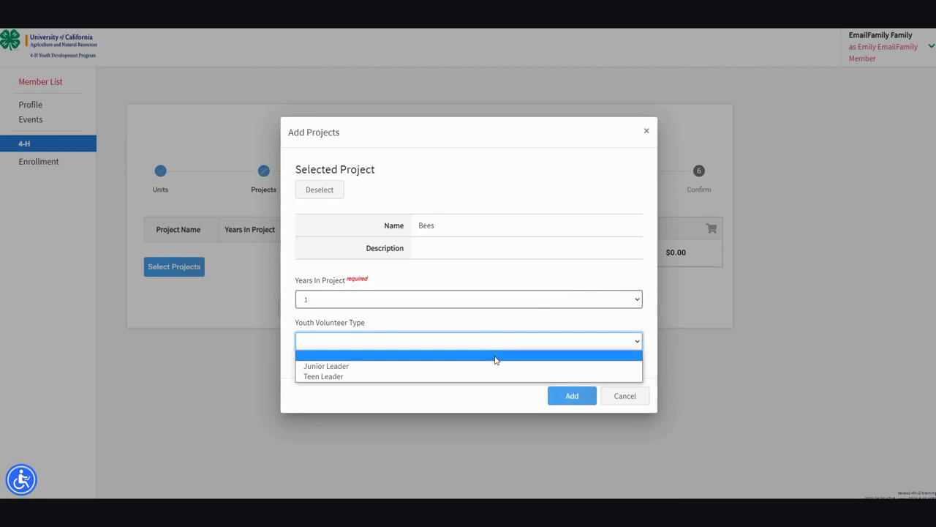
left_click(497, 356)
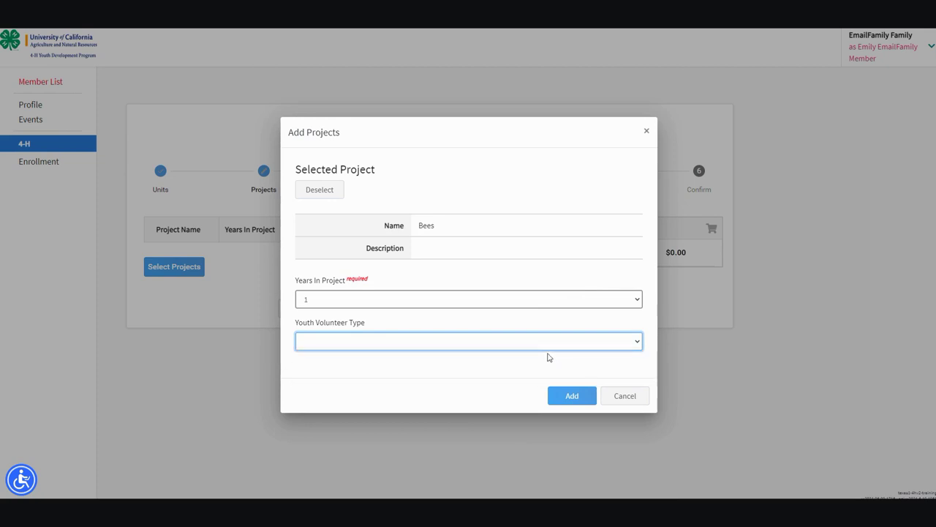
left_click(572, 396)
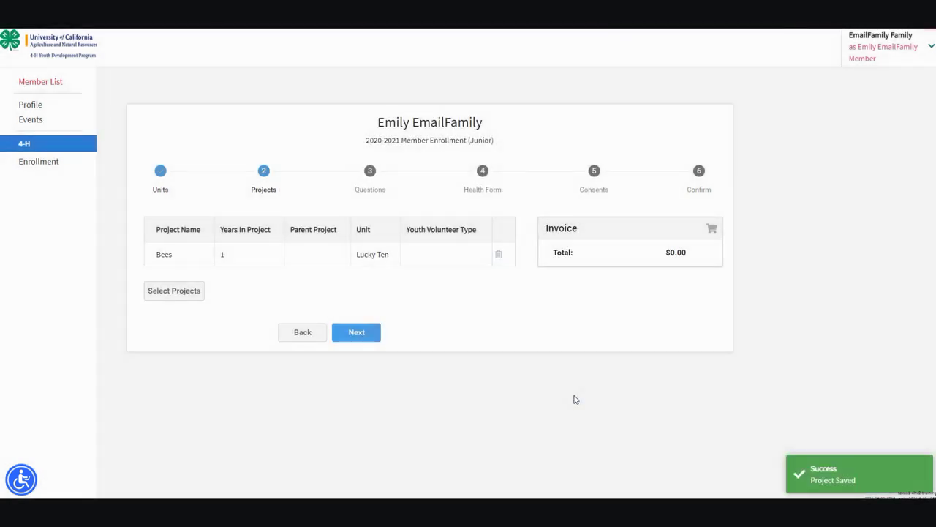
- Add the Arts & Crafts project under Lucky Ten with 1 year in project
left_click(156, 292)
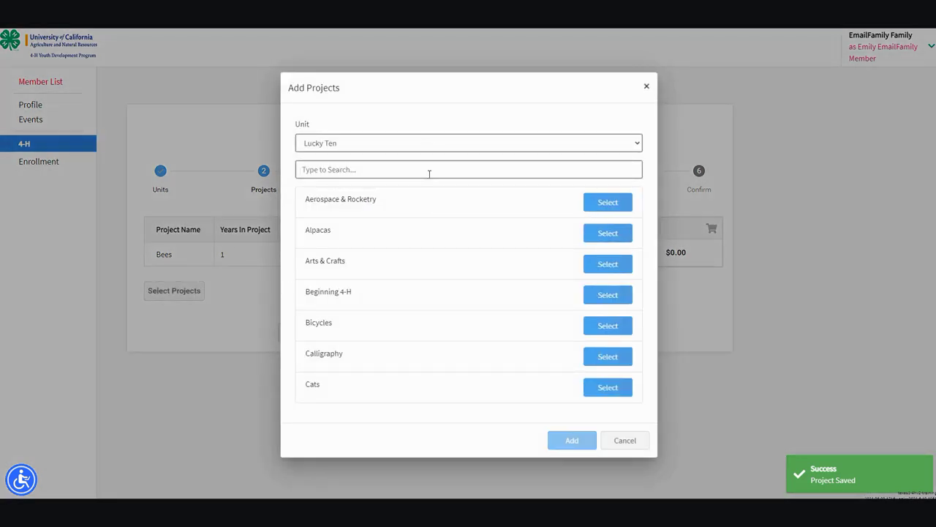
left_click(615, 266)
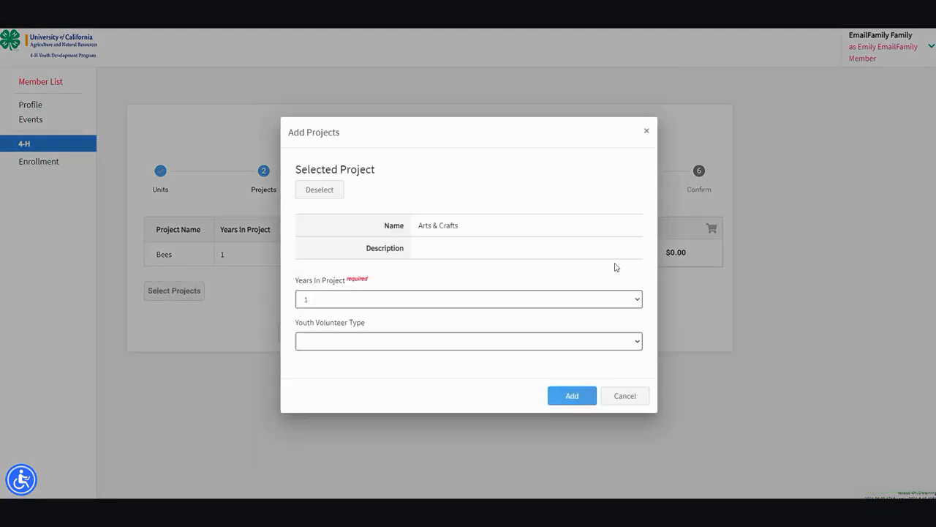
left_click(576, 399)
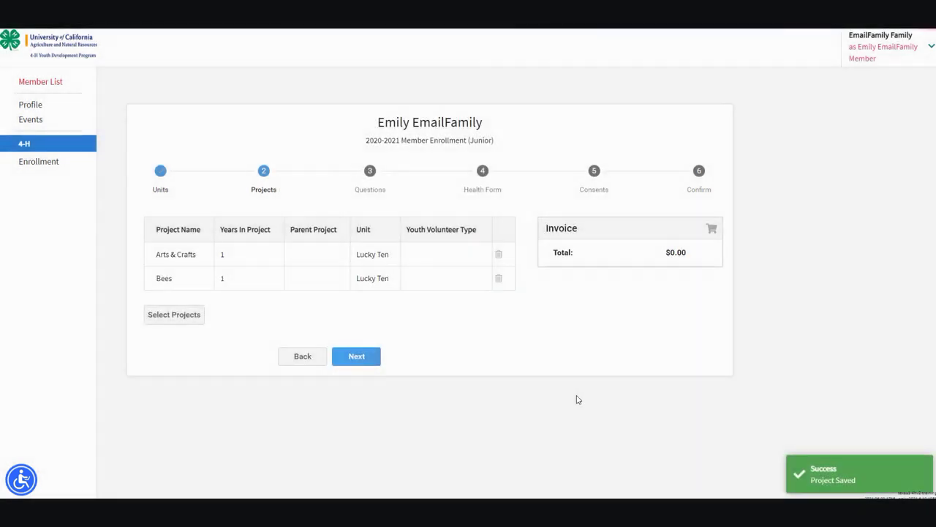
- Add the Community Pride & Community Service project under Terrific Testing Unit with 1 year in project and no youth volunteer type
left_click(185, 317)
left_click(414, 162)
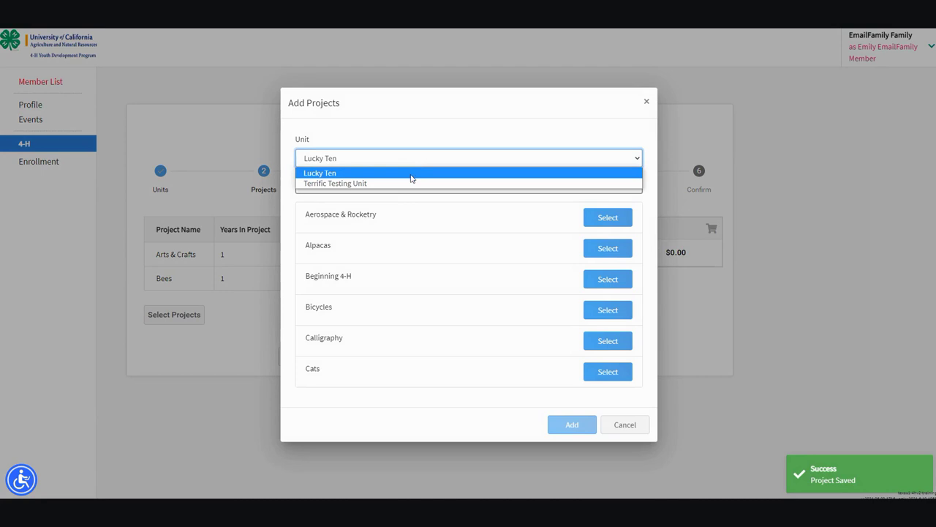
left_click(410, 183)
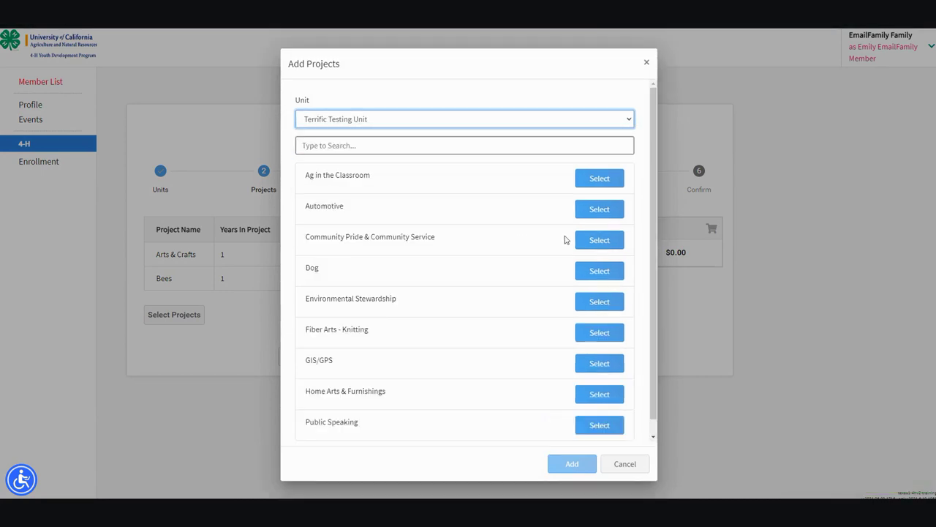
left_click(593, 243)
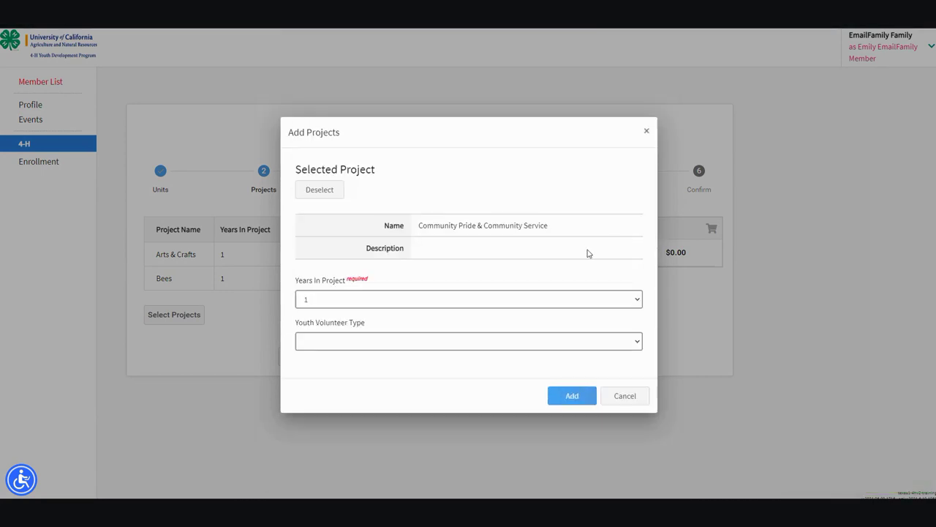
left_click(571, 396)
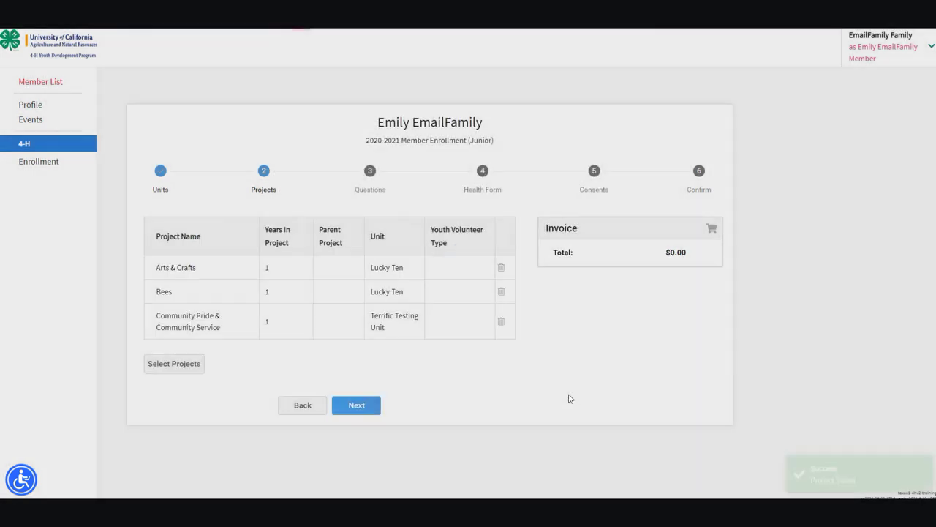
- Add the Home Arts & Furnishings project under Terrific Testing Unit with 1 year in project, and delete it from the project list
left_click(167, 366)
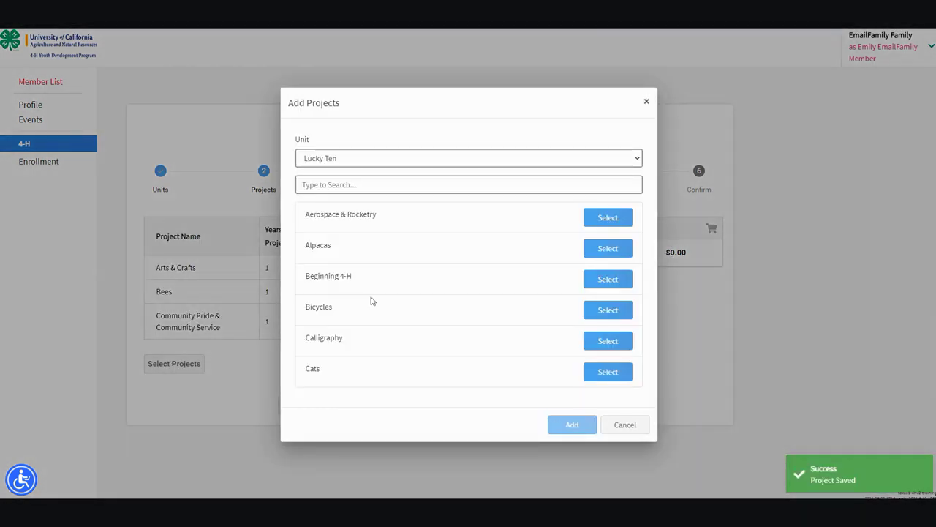
left_click(512, 159)
left_click(507, 180)
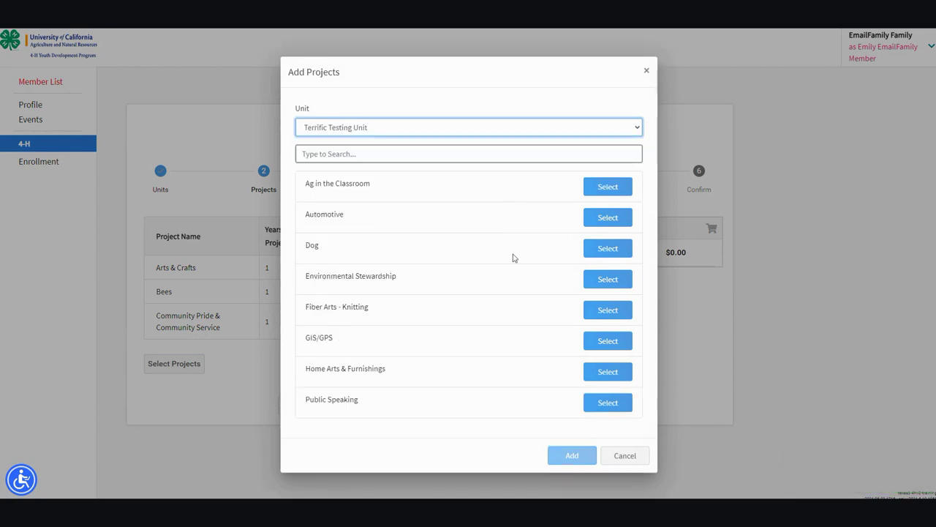
left_click(607, 377)
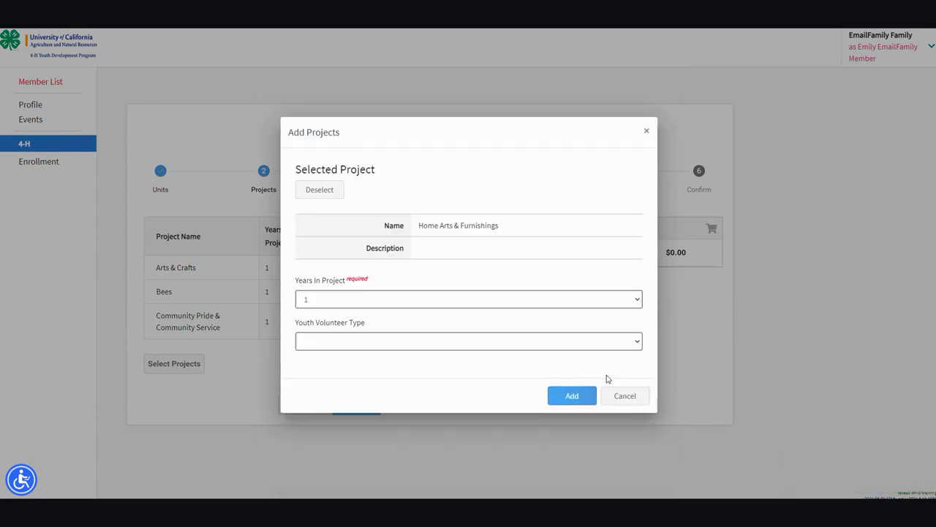
left_click(573, 395)
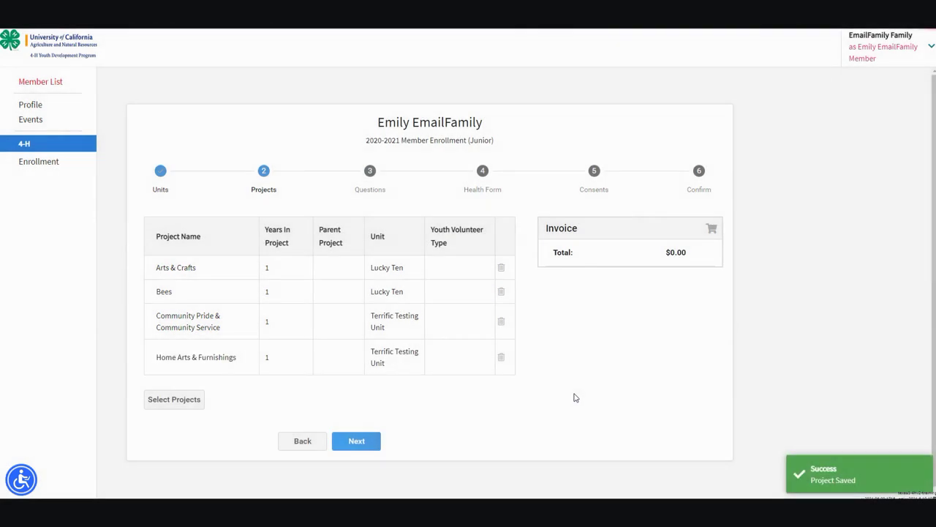
left_click(501, 359)
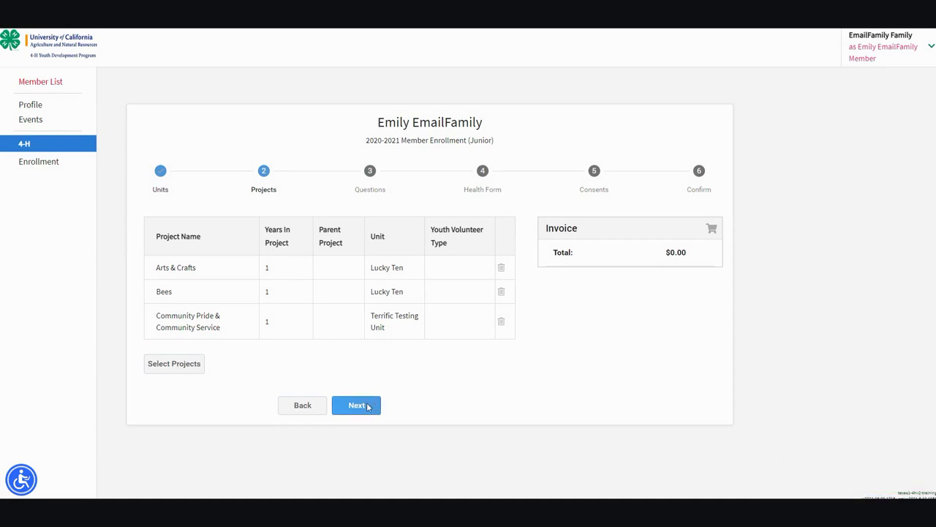
- Proceed to the Questions section, read its instructions and open the enrollment questions
left_click(356, 405)
scroll(367, 404, "down", 2)
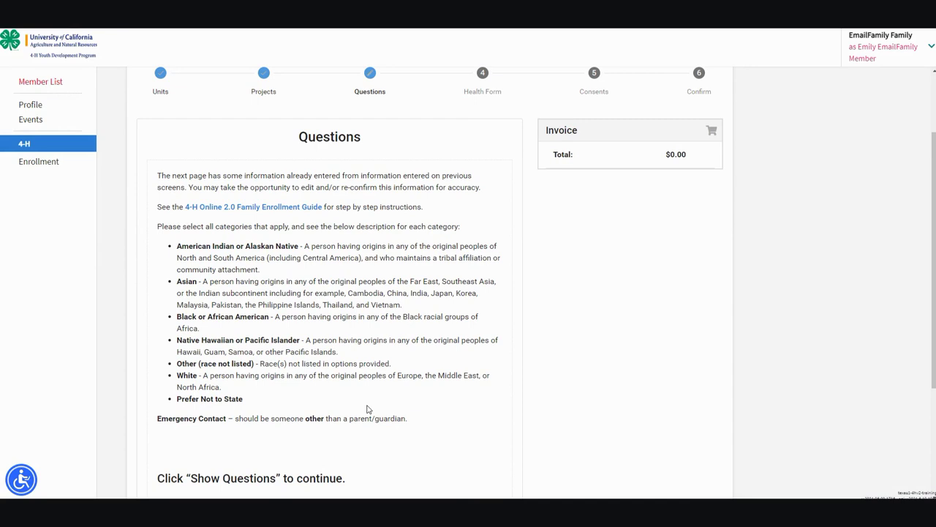
scroll(368, 409, "down", 1)
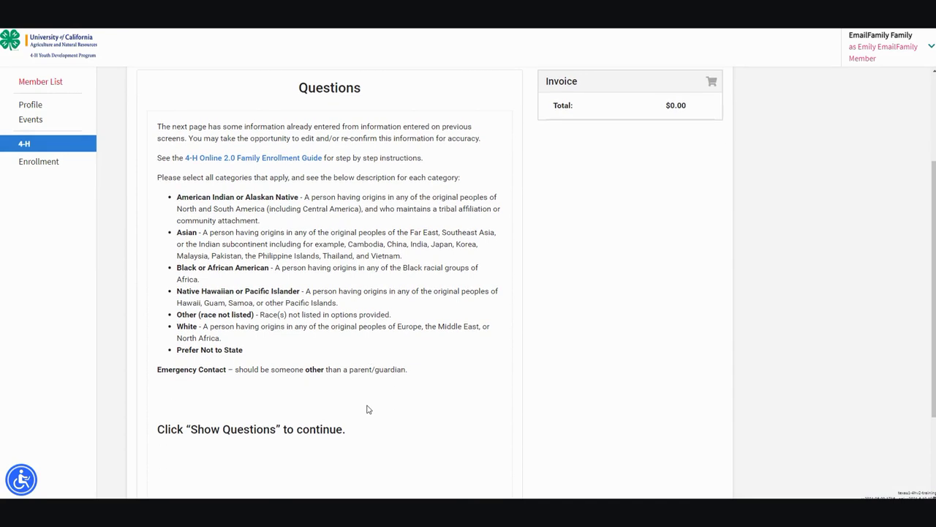
scroll(368, 409, "down", 2)
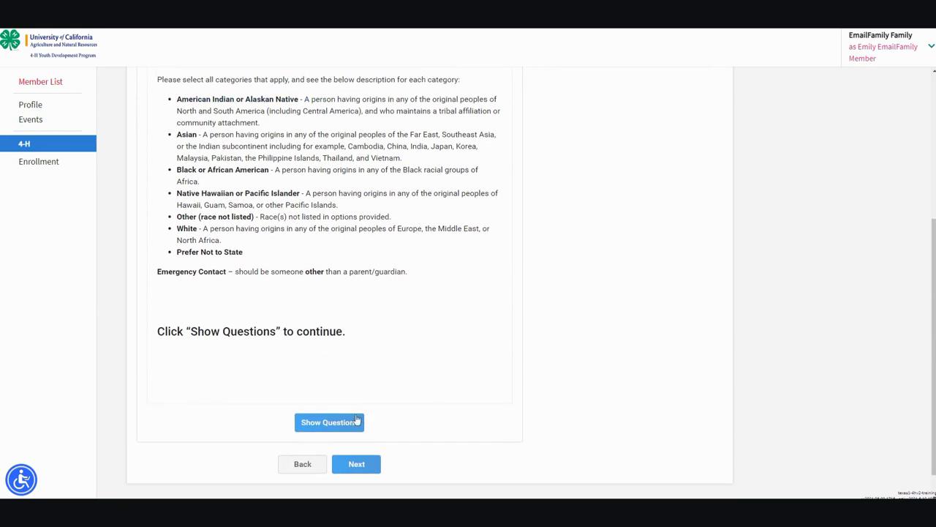
left_click(347, 422)
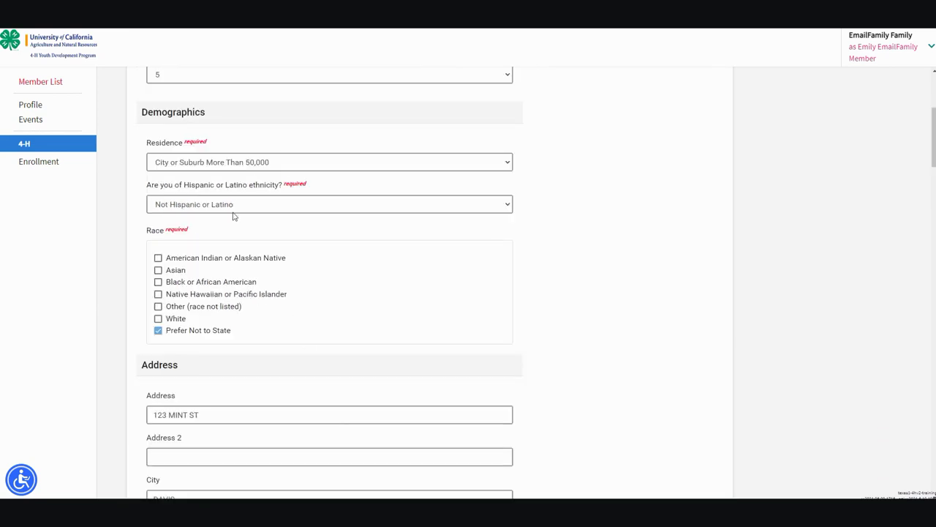
- Review the prefilled gender, grade, demographics, address and emergency contact answers for accuracy
scroll(235, 174, "up", 3)
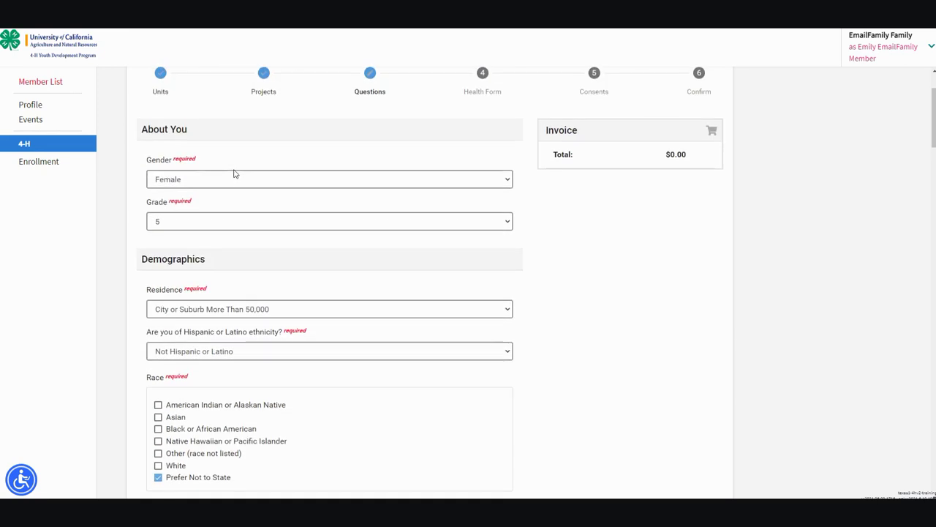
left_click(201, 180)
left_click(202, 180)
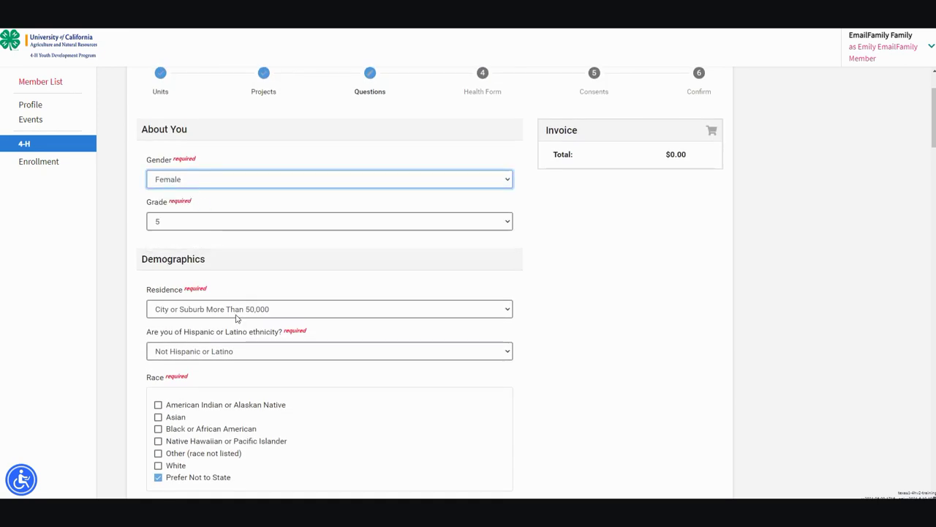
scroll(234, 352, "down", 2)
scroll(234, 353, "down", 3)
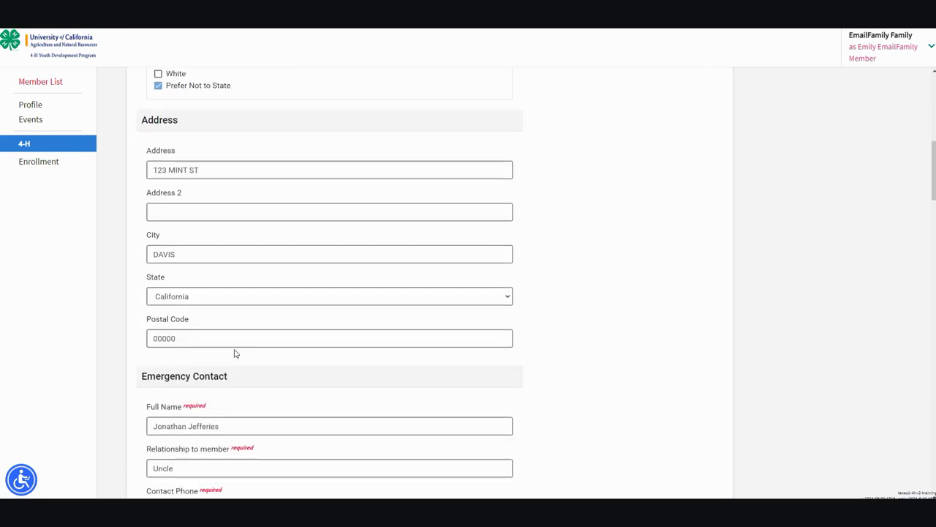
scroll(234, 354, "down", 3)
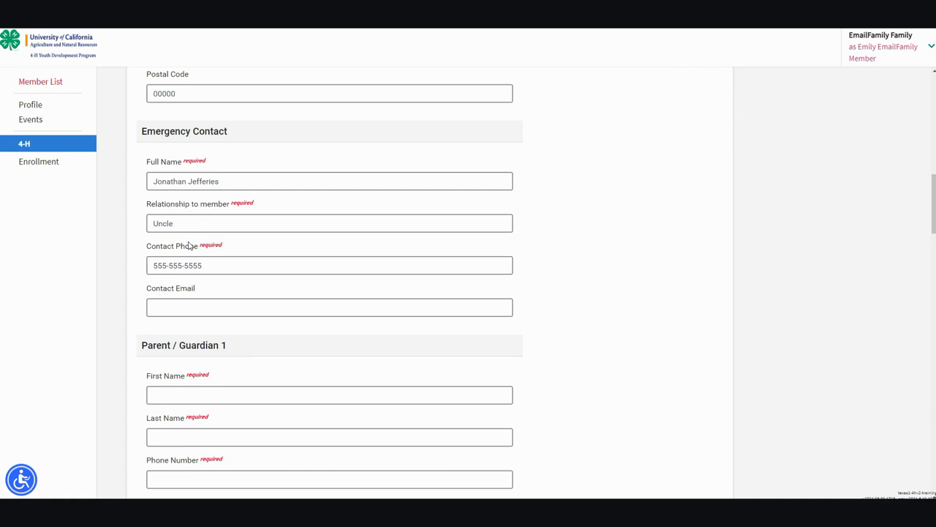
- Fill in Parent / Guardian 1 with the parent's first name, last name and phone number
left_click(167, 394)
type("Edward")
key("Tab")
type("EmailFamily")
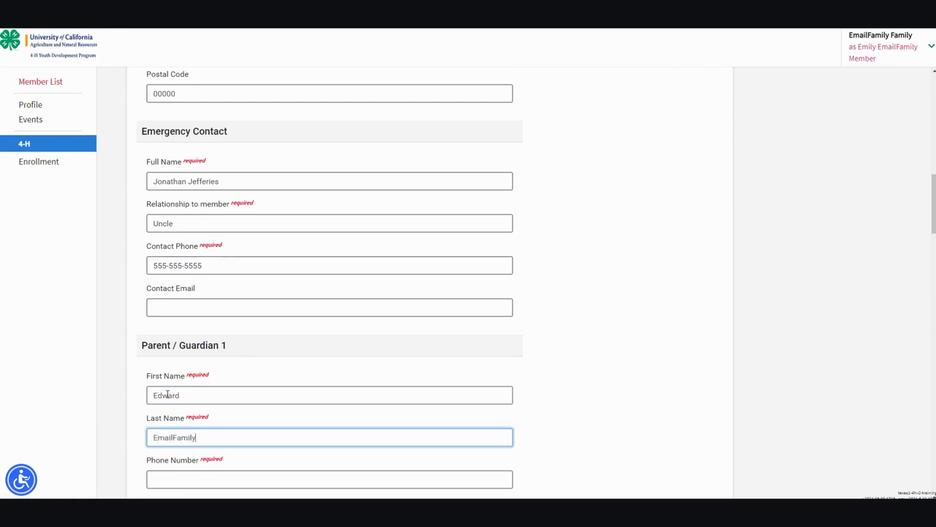
key("Tab")
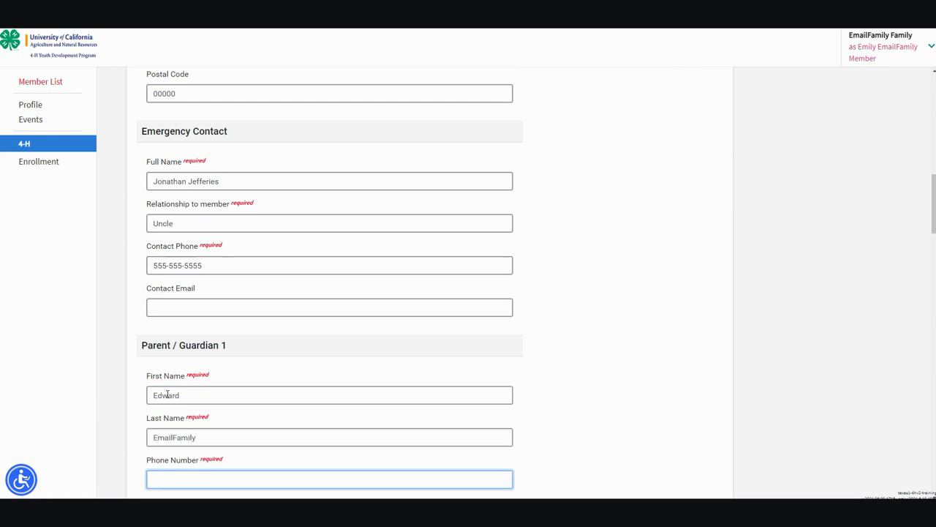
type("555-555-5556")
- Leave Parent / Guardian 2 blank and set the school to Madera county, Chawanakee Unified district, Chawanakee Academy
scroll(136, 396, "down", 5)
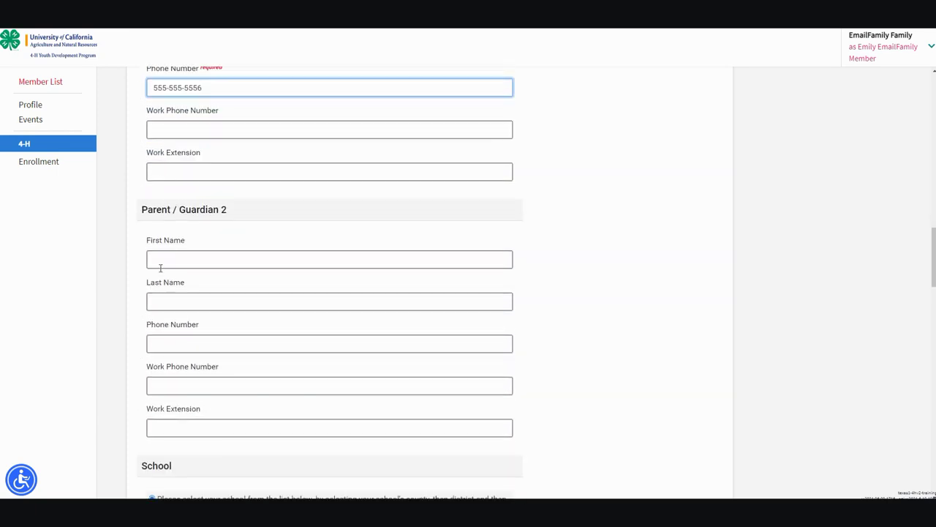
scroll(151, 378, "down", 3)
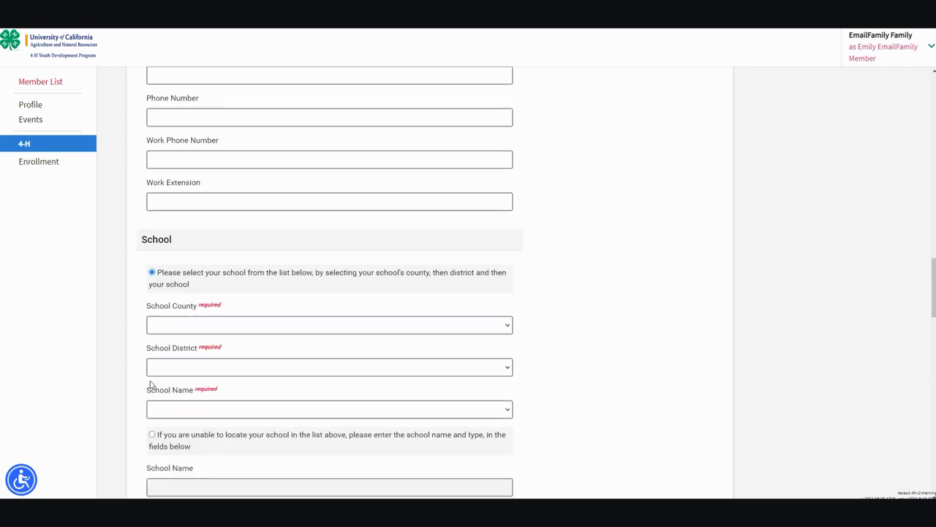
left_click(162, 310)
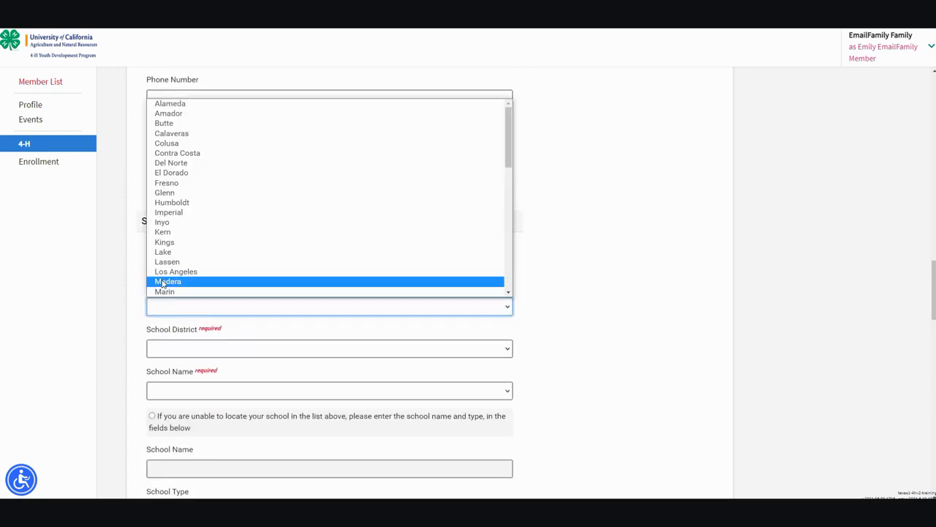
left_click(163, 284)
left_click(172, 351)
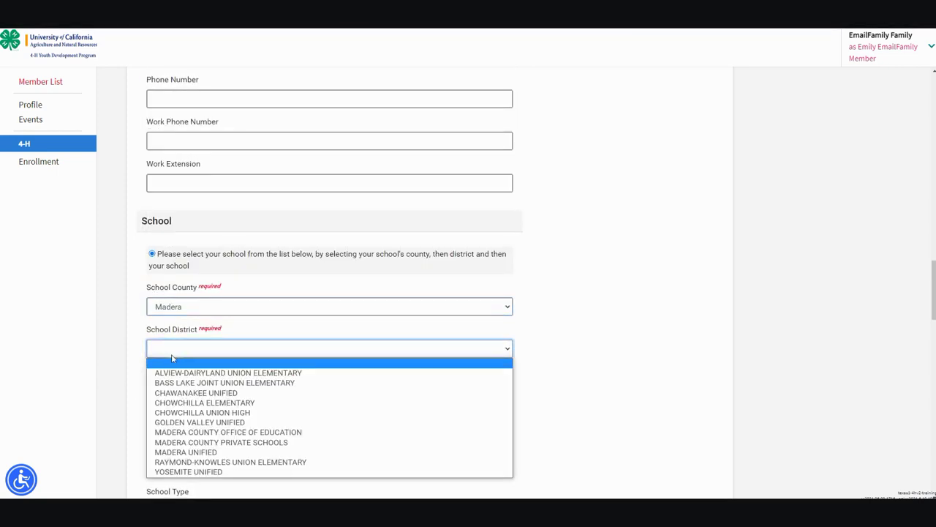
left_click(175, 394)
left_click(176, 394)
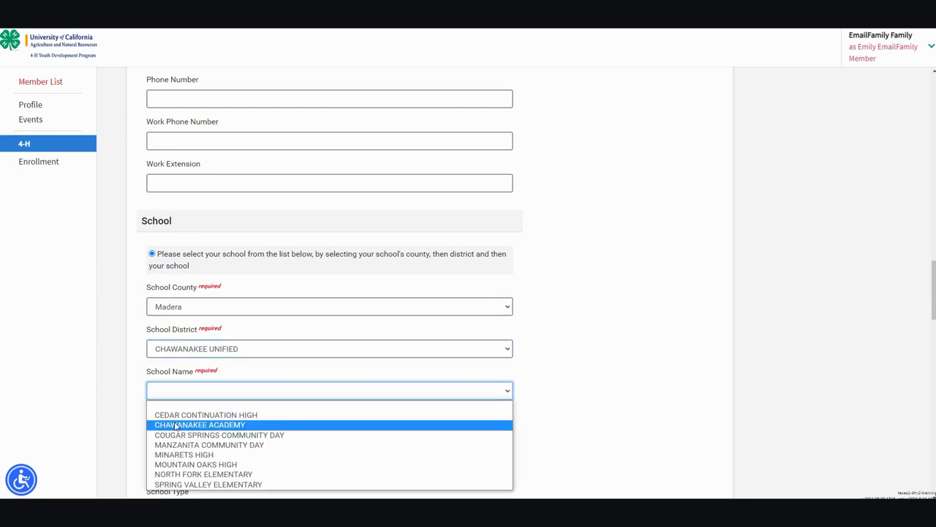
left_click(176, 425)
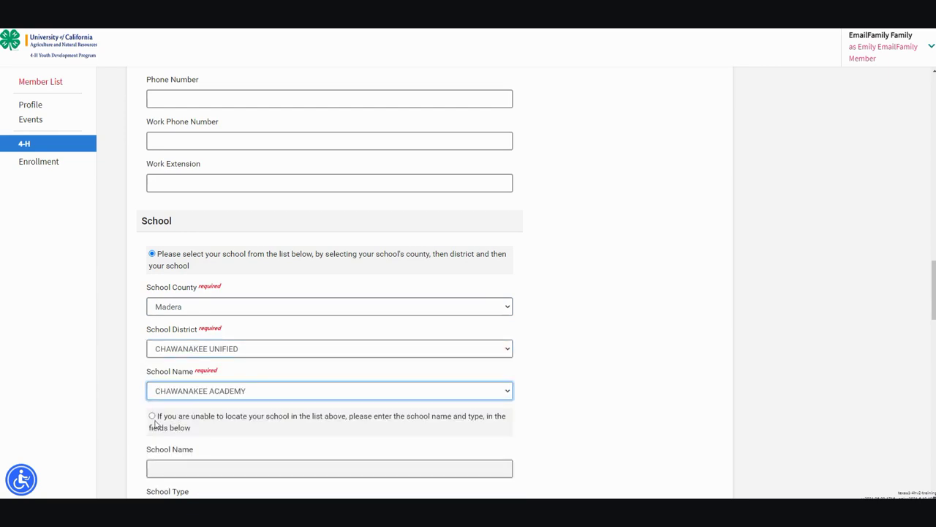
- Switch to entering an unlisted school, name it Super School and set its type to Home School
left_click(152, 417)
scroll(152, 421, "down", 3)
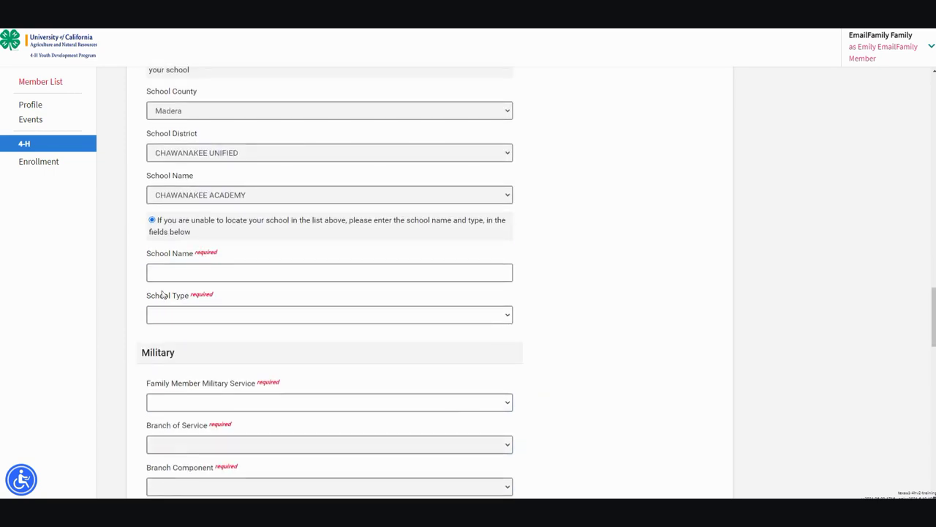
left_click(166, 271)
type("Super")
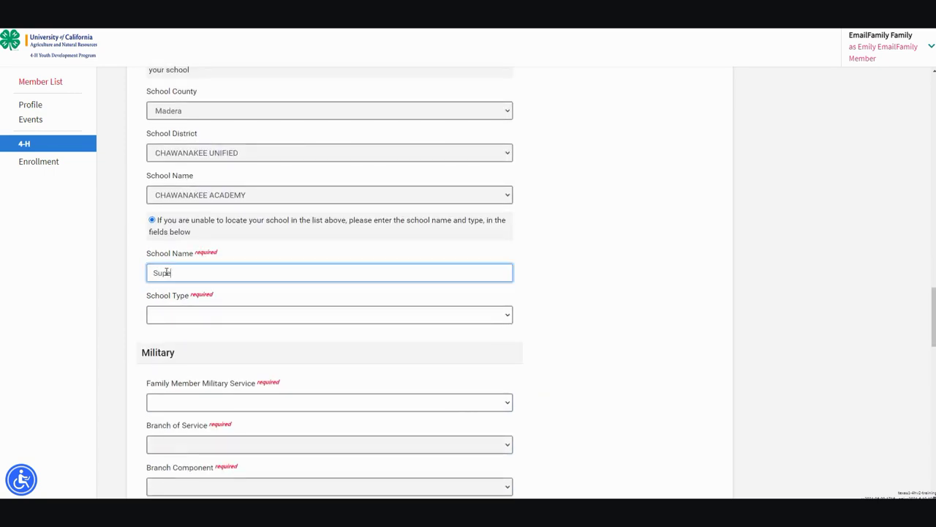
type(" School")
left_click(168, 315)
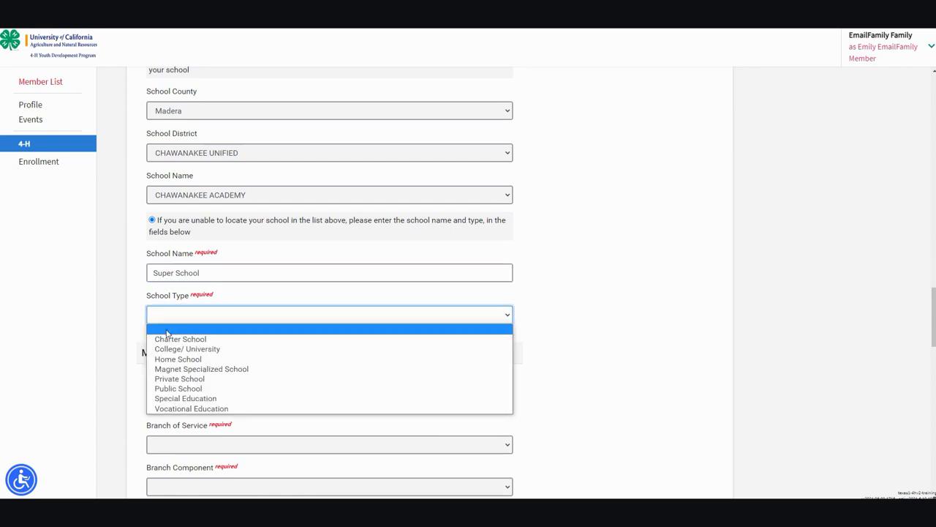
left_click(171, 359)
- Set military service to I Have A Family Member Serving In The Military, with branch Army and component National Guard
scroll(157, 337, "down", 2)
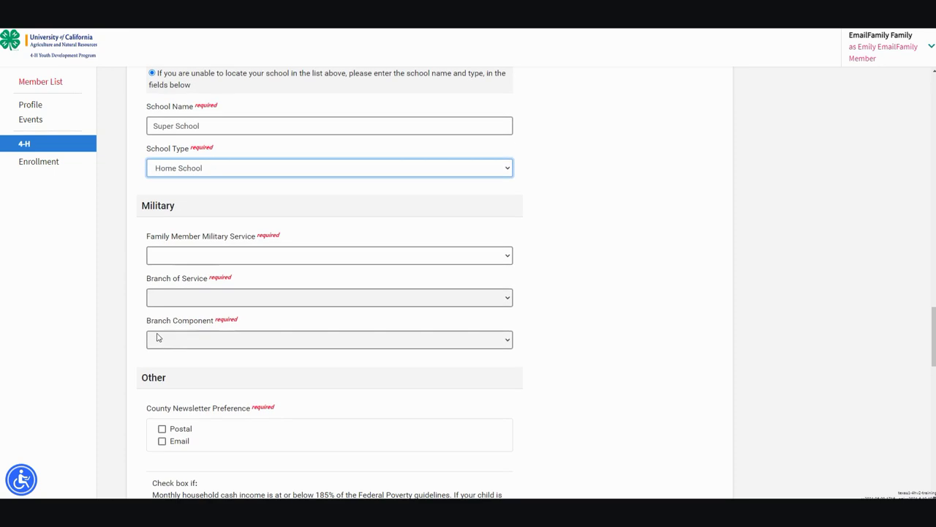
left_click(173, 260)
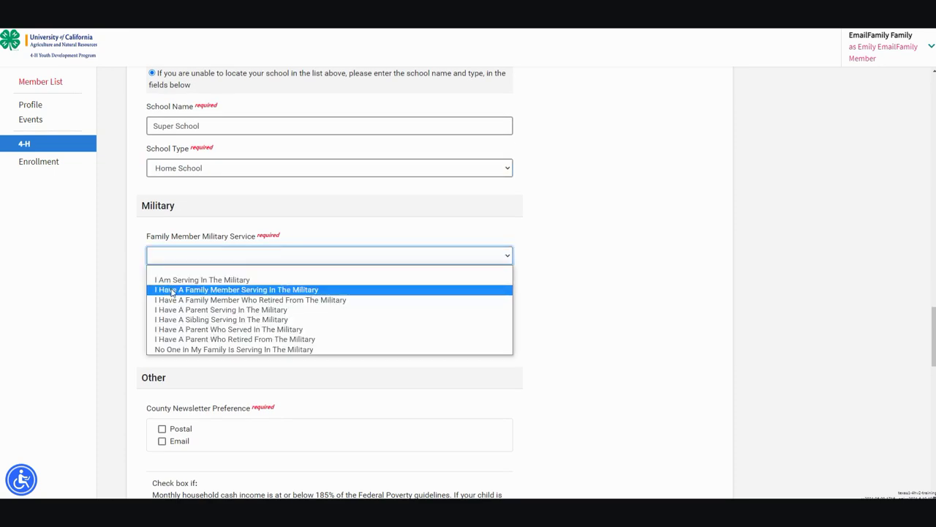
left_click(171, 289)
left_click(172, 298)
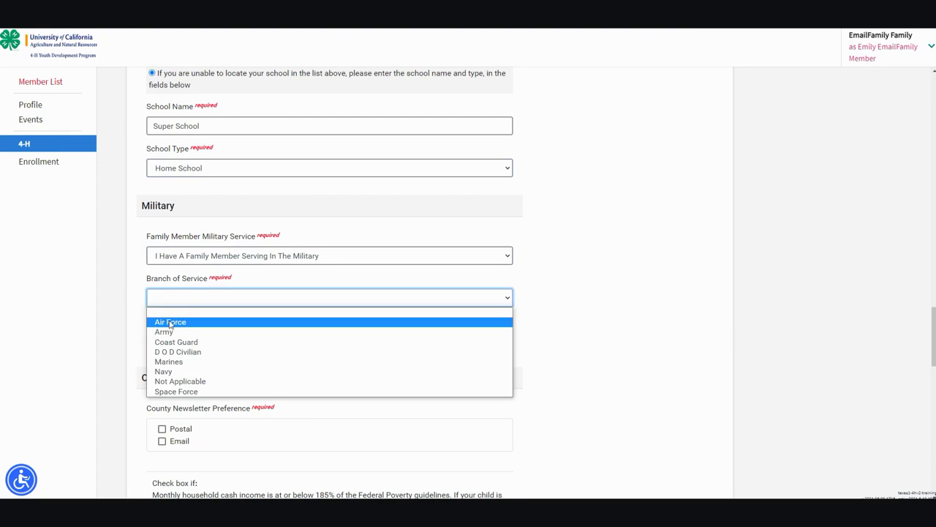
left_click(170, 332)
left_click(170, 340)
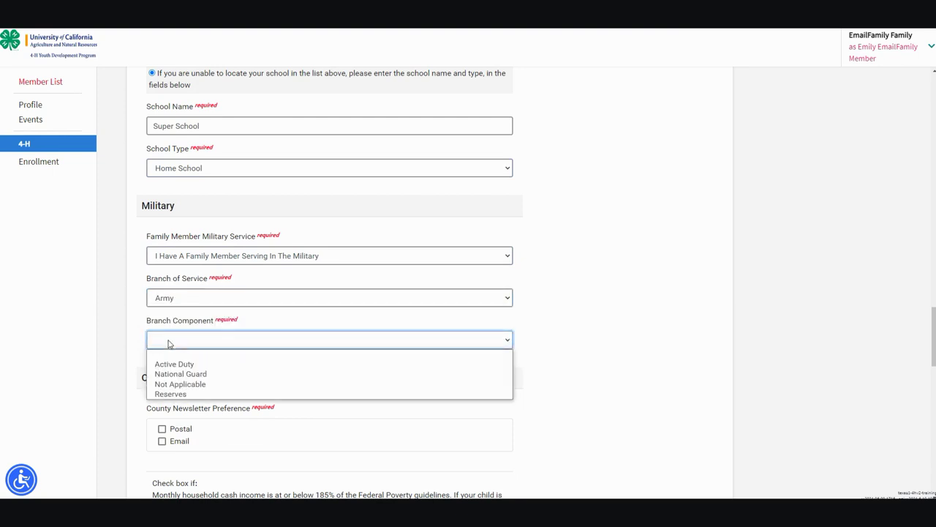
left_click(167, 377)
- Set military service to No One In My Family Is Serving In The Military, and choose only Email as the county newsletter preference
left_click(174, 261)
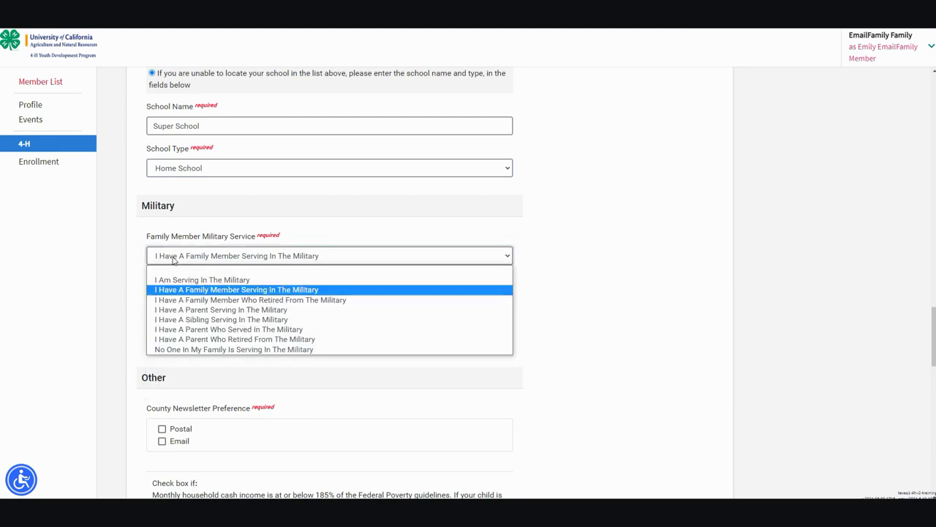
left_click(178, 349)
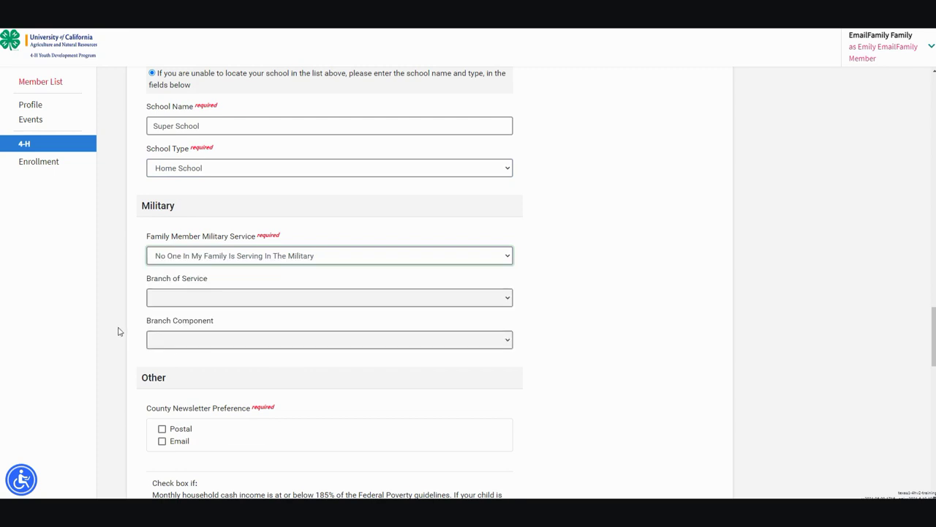
left_click(163, 429)
left_click(163, 441)
left_click(162, 428)
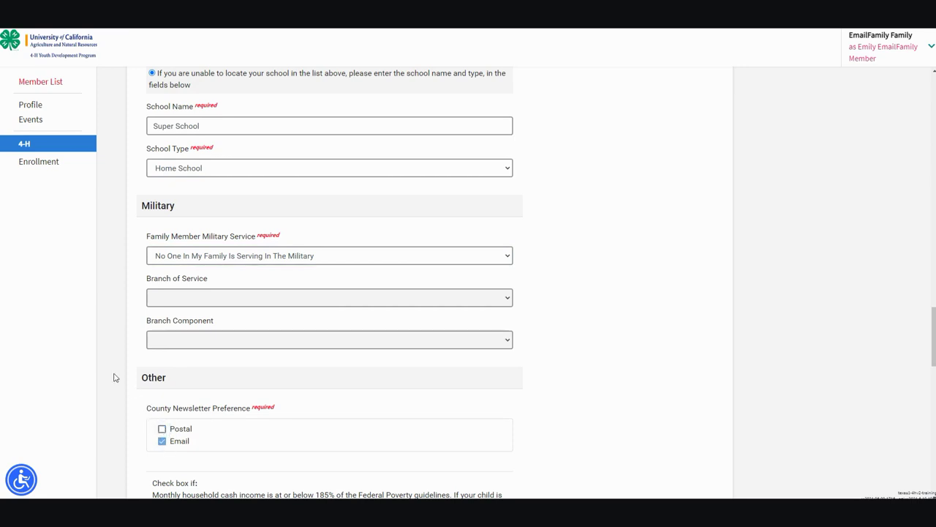
- Leave the statement about income at or below 185% of the Federal Poverty guidelines unchecked and continue from the questions to the displayed health form
scroll(113, 377, "down", 3)
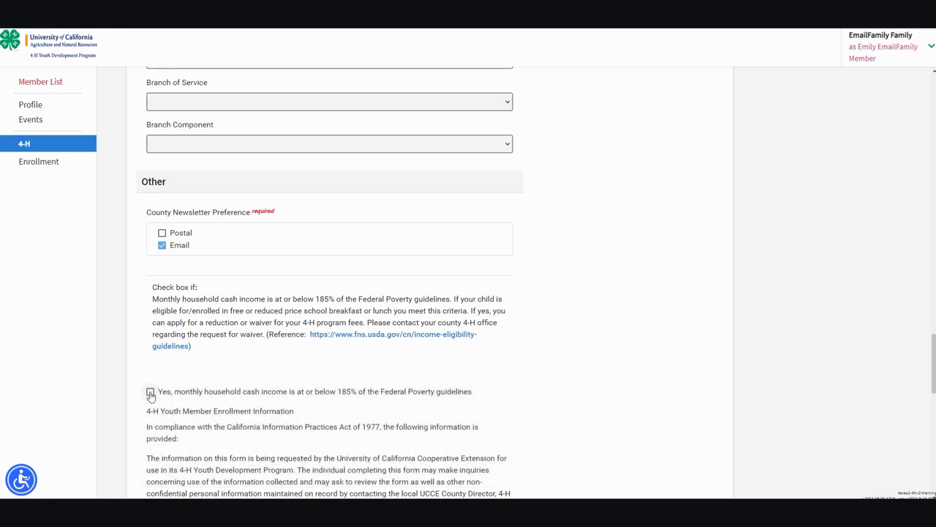
left_click(150, 393)
left_click(150, 393)
scroll(133, 382, "down", 5)
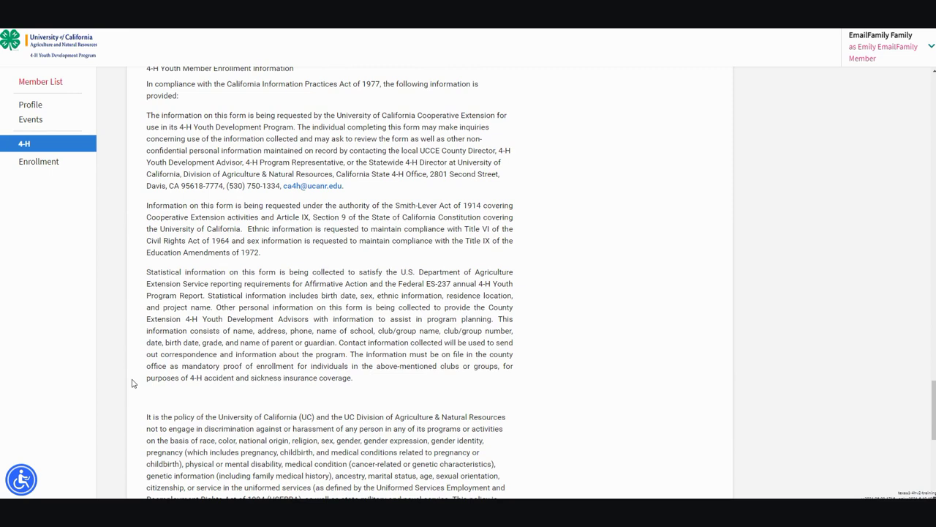
scroll(132, 382, "down", 3)
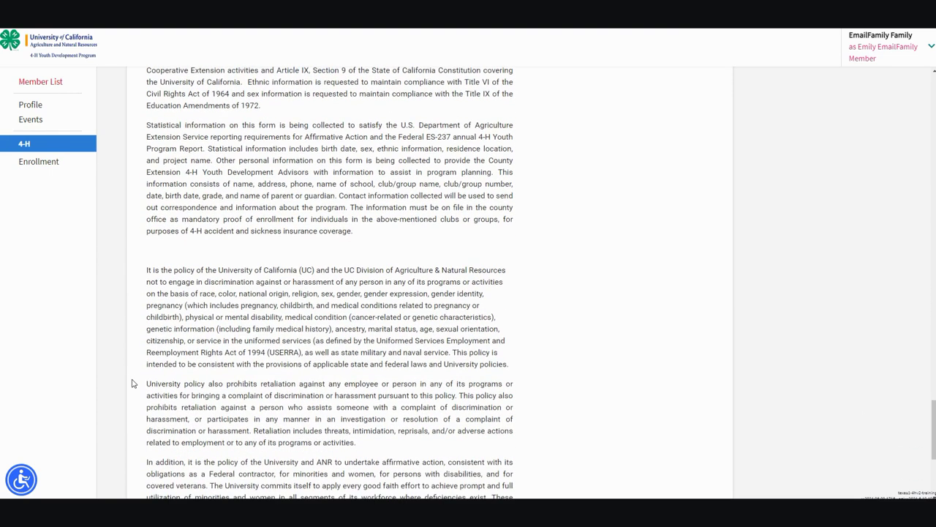
scroll(133, 383, "down", 3)
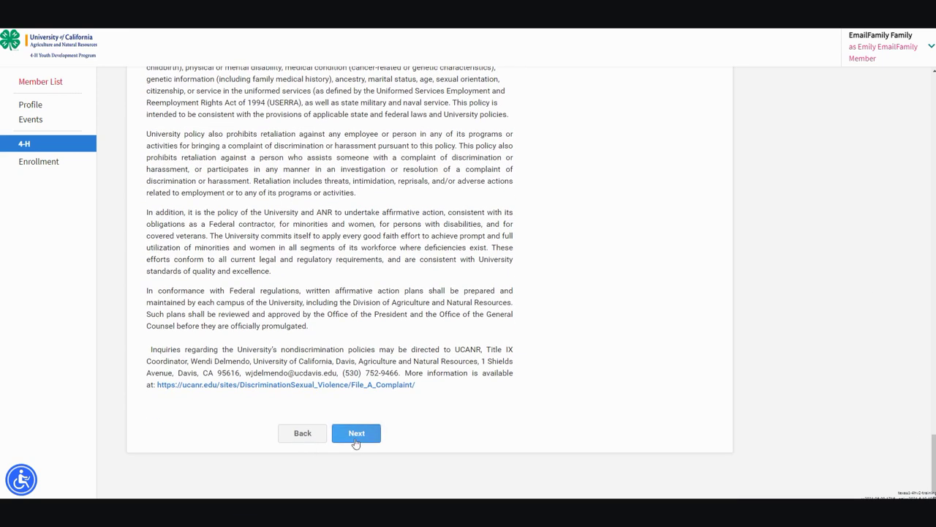
left_click(356, 433)
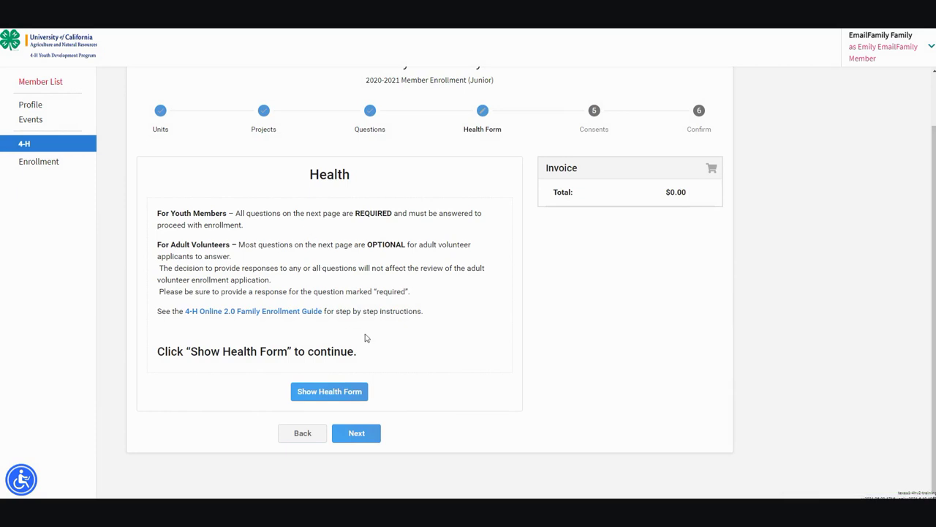
left_click(351, 396)
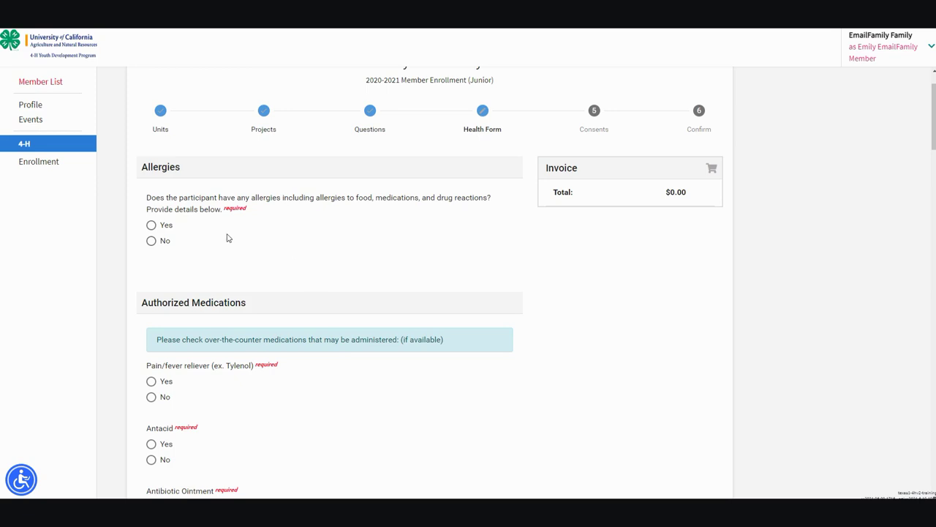
- Answer Yes to the allergies question and enter Sulfa Drugs and tree nuts as the details
left_click(151, 243)
left_click(151, 225)
left_click(169, 277)
type("Sulfa")
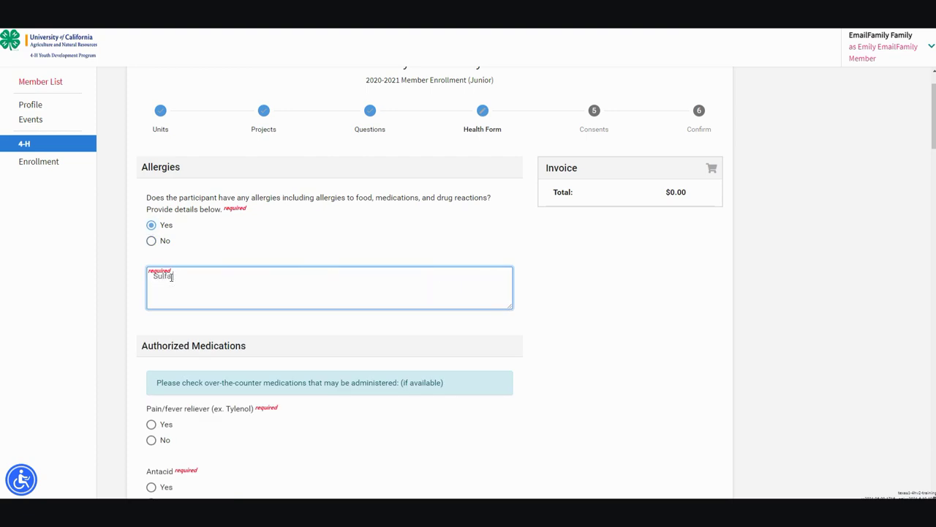
type(" Drugs and tree nuts")
- Authorize pain/fever reliever, antacid, antibiotic ointment and allergy medication by answering Yes to each
scroll(171, 276, "down", 2)
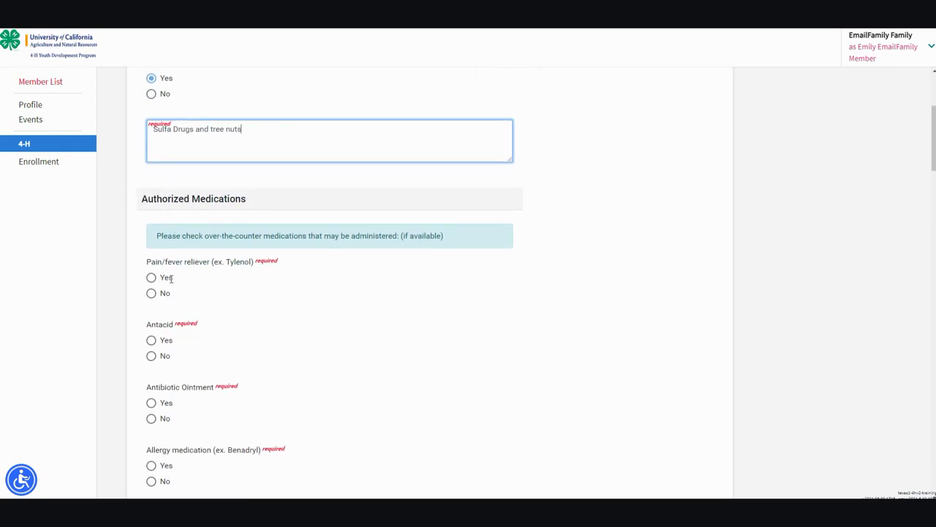
left_click(151, 278)
left_click(151, 340)
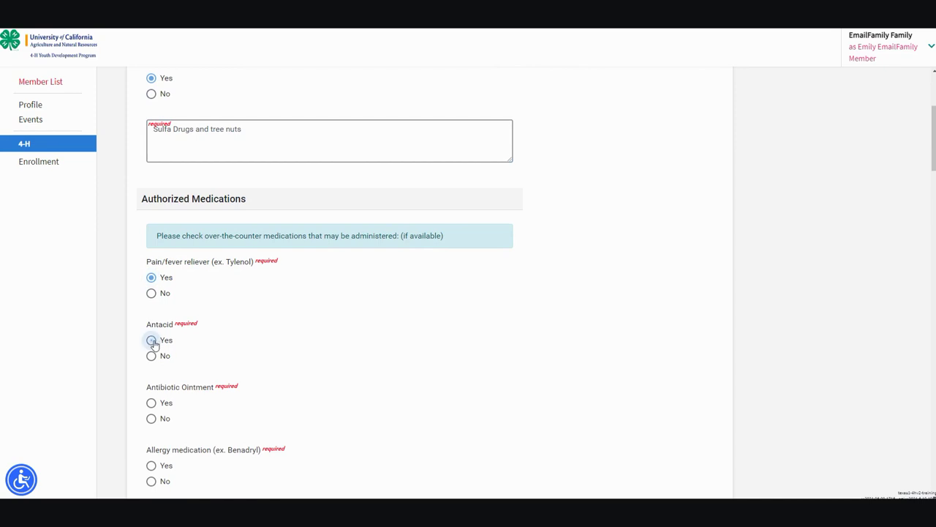
left_click(151, 403)
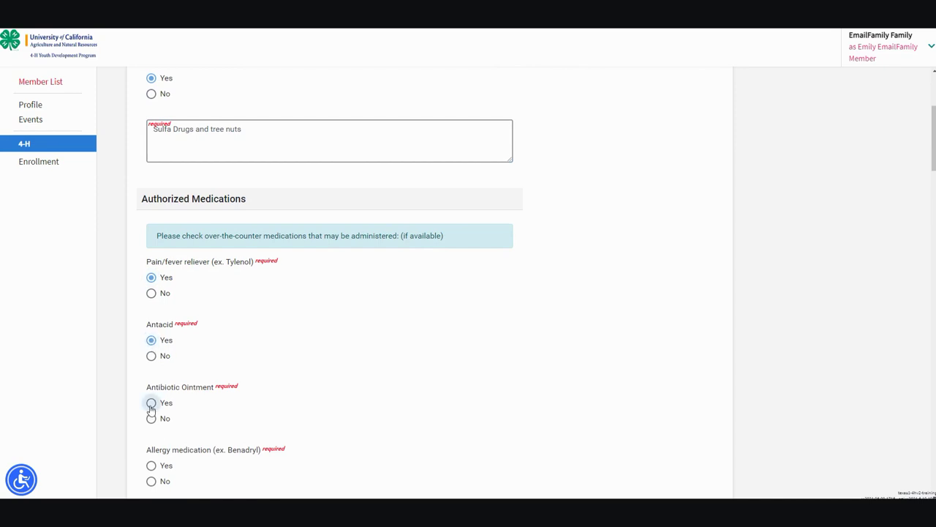
left_click(151, 465)
- Answer Yes for cough suppressant, decongestant, motion sickness/nausea medication, anti-itch cream and ibuprofen
scroll(168, 460, "down", 5)
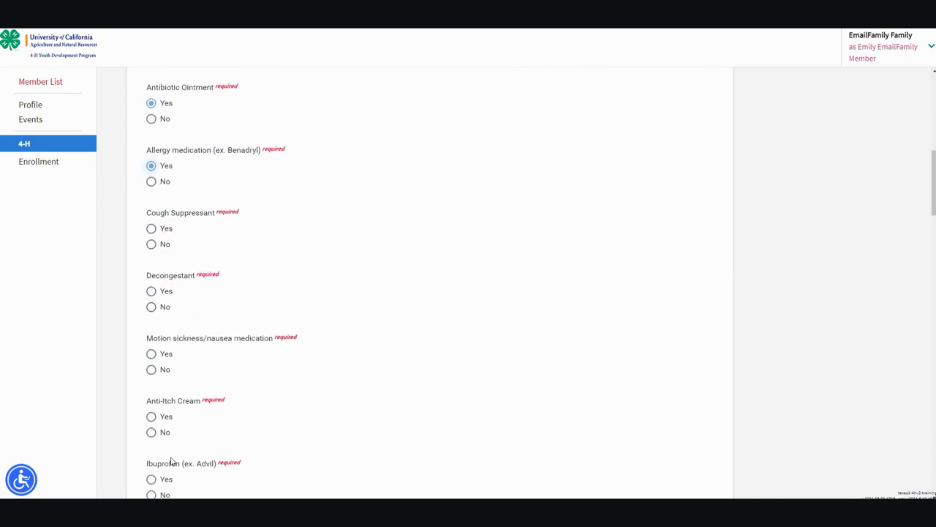
left_click(151, 136)
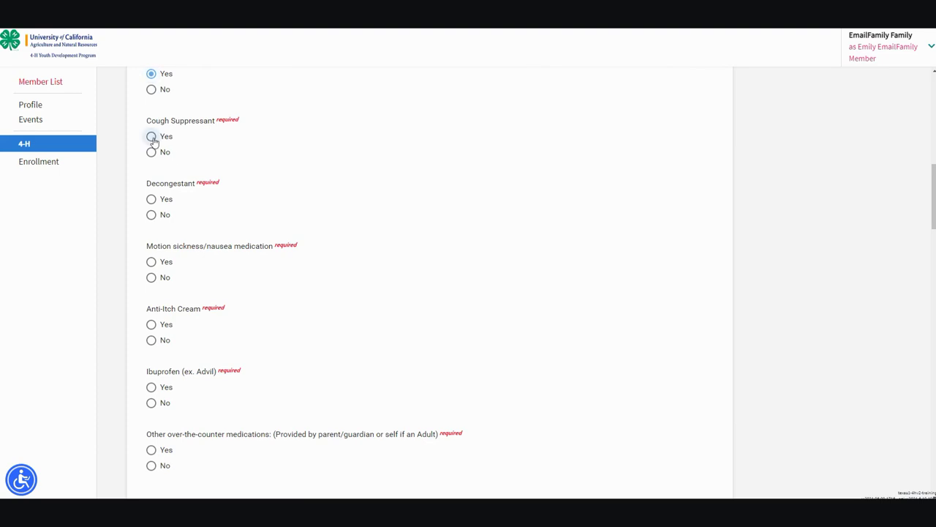
left_click(151, 199)
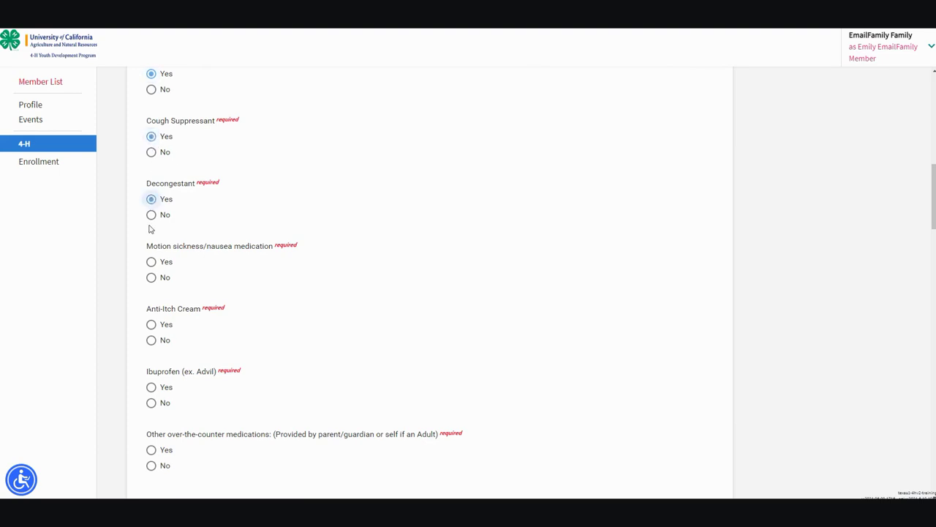
left_click(151, 263)
left_click(152, 324)
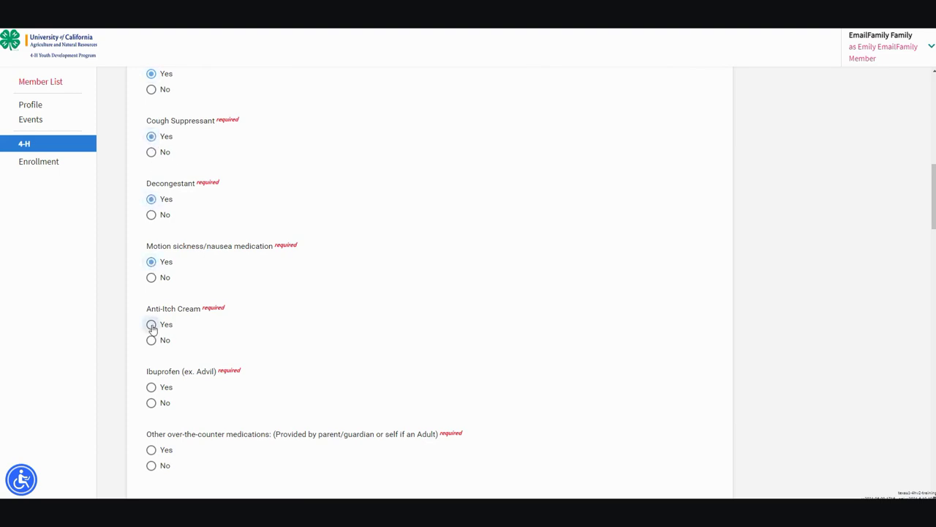
left_click(153, 388)
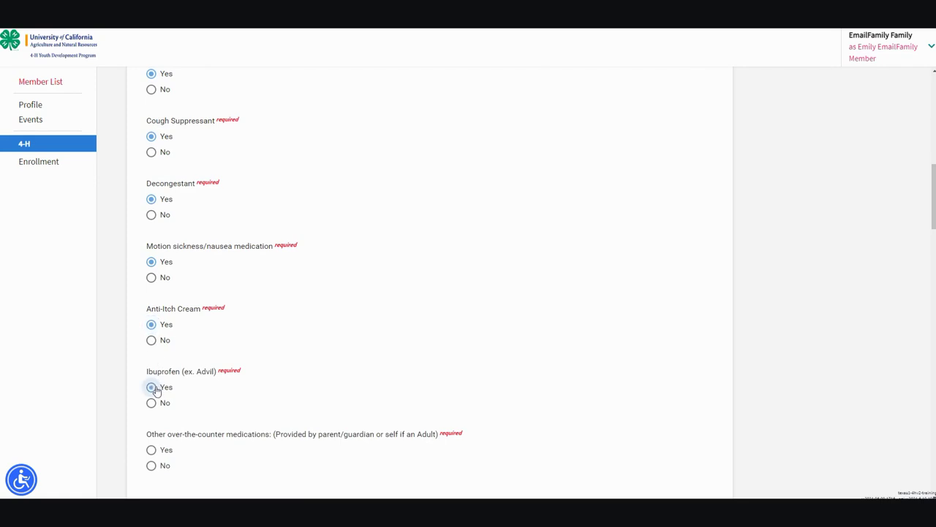
- Answer No to other over-the-counter medications and No to whether the participant currently takes any medications
left_click(151, 449)
scroll(152, 465, "down", 1)
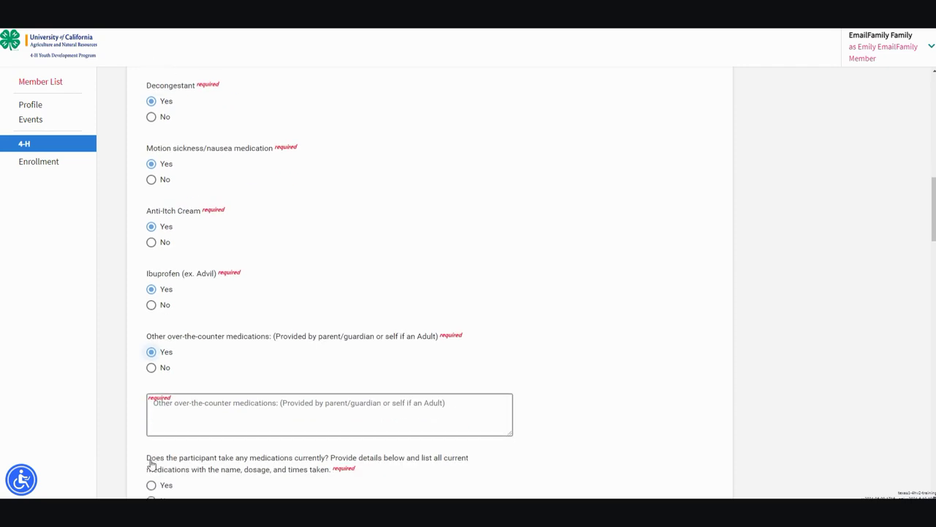
left_click(151, 367)
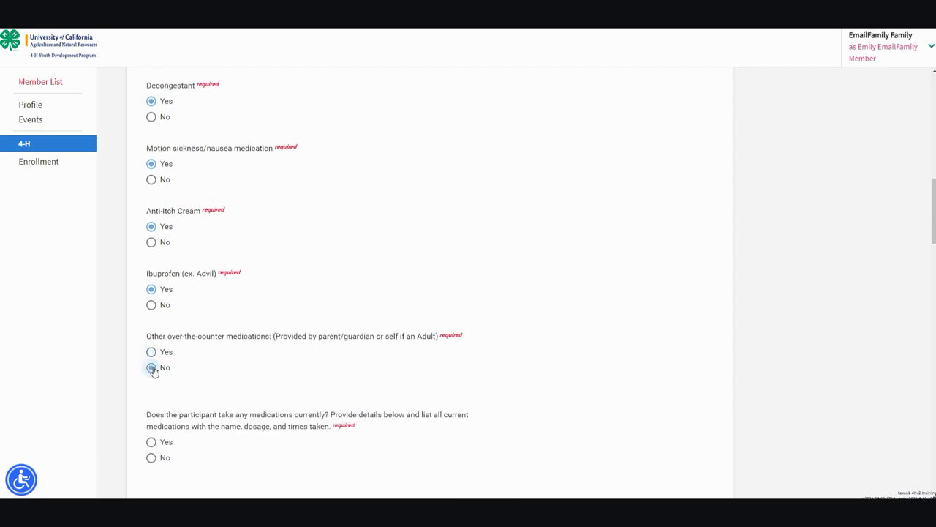
left_click(151, 443)
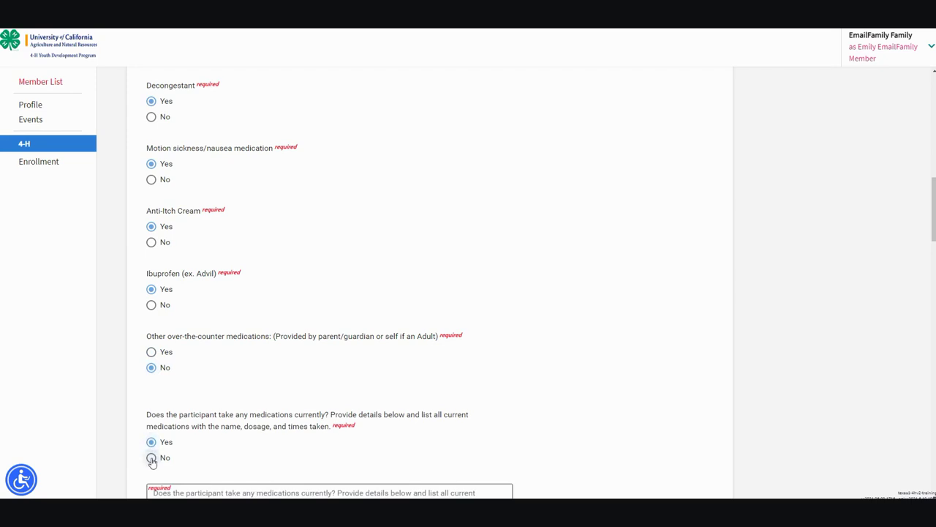
left_click(151, 457)
- Fill in the legal last name and legal first name in the Care section of the health form
scroll(152, 456, "down", 2)
scroll(153, 452, "down", 1)
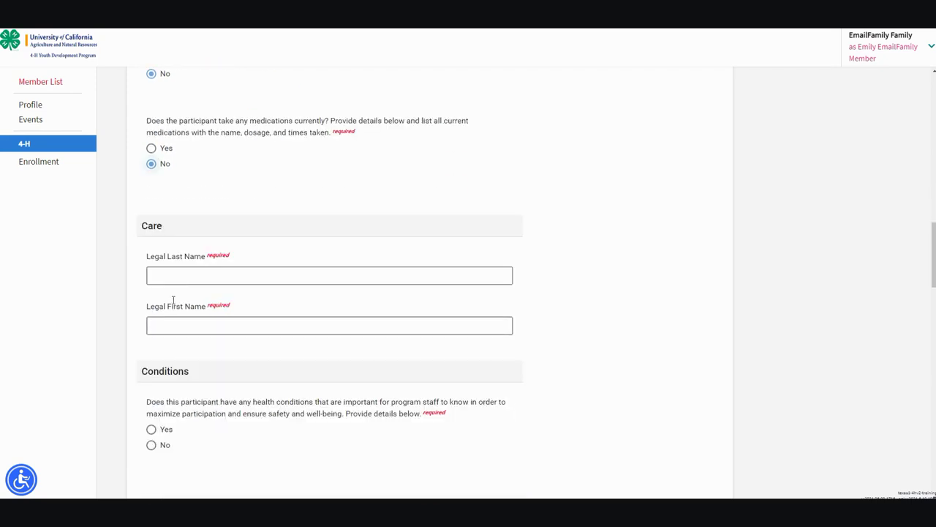
left_click(175, 275)
type("EmailFamily")
key("Tab")
type("E")
type("ly")
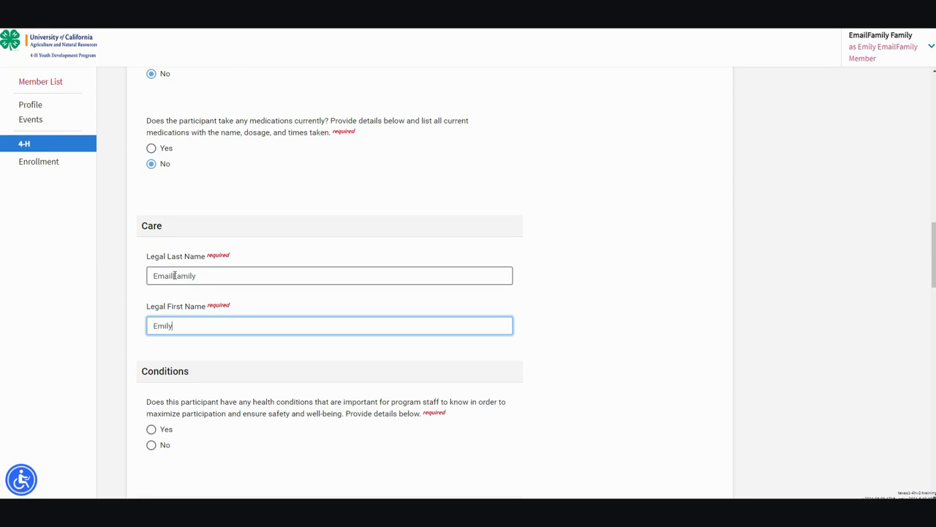
- Answer No to the question about health conditions that program staff should know
scroll(150, 325, "down", 2)
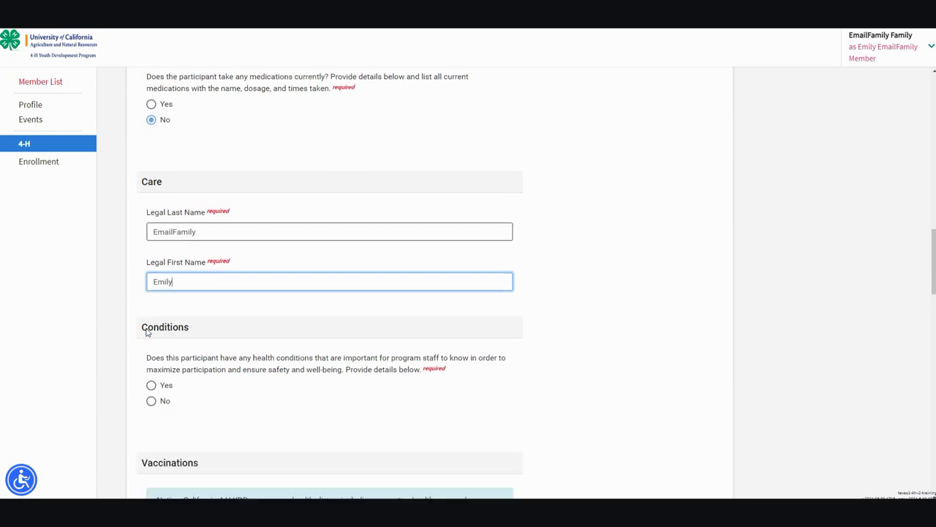
left_click(151, 282)
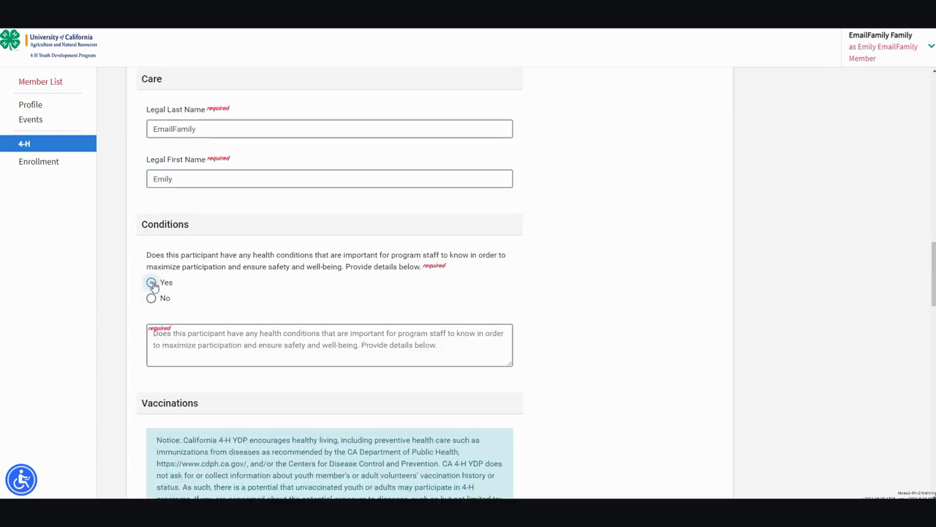
left_click(152, 299)
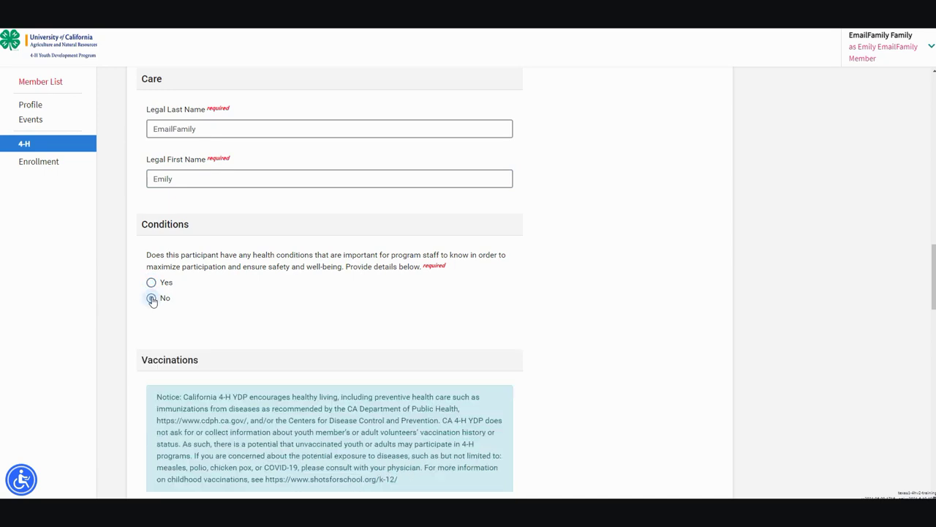
- Answer No to all four Remarks questions: additional assistance, emotional or behavioral difficulties, significant life or family events, and instructions for emergency personnel
scroll(150, 301, "down", 1)
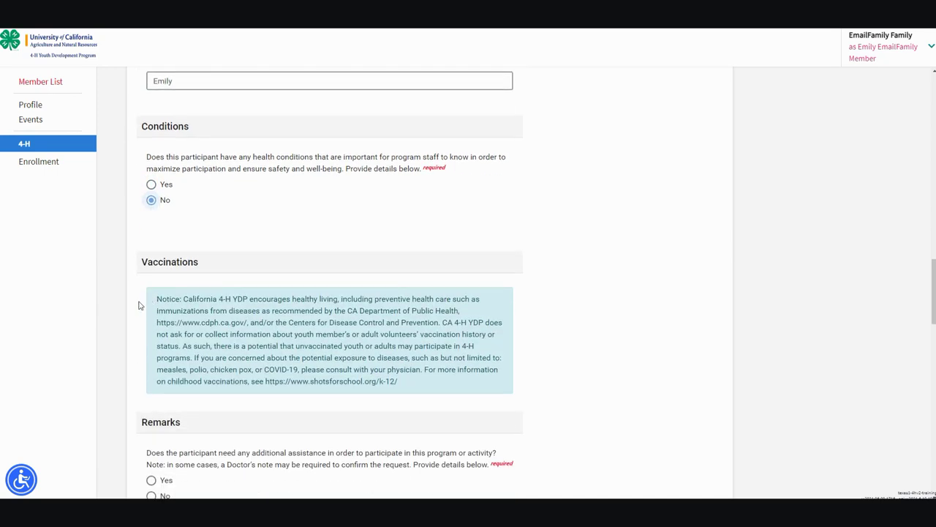
scroll(139, 305, "down", 5)
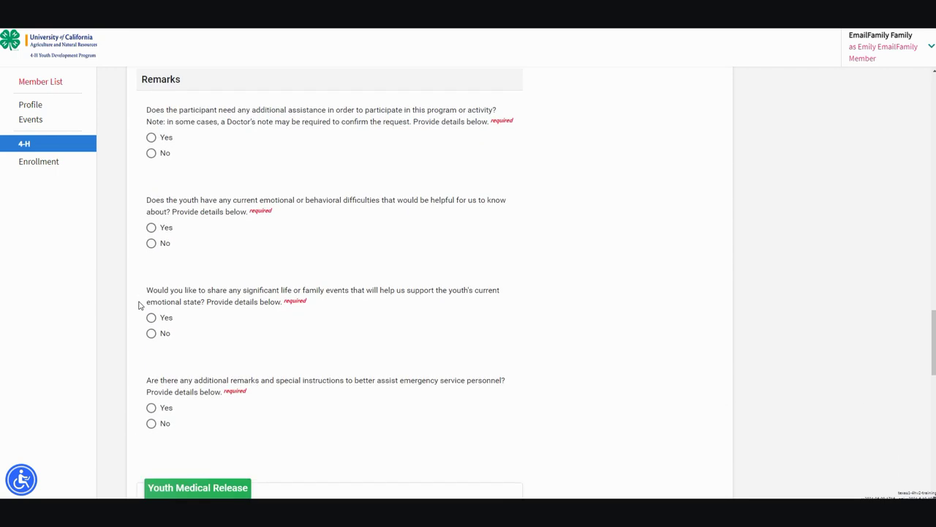
left_click(151, 137)
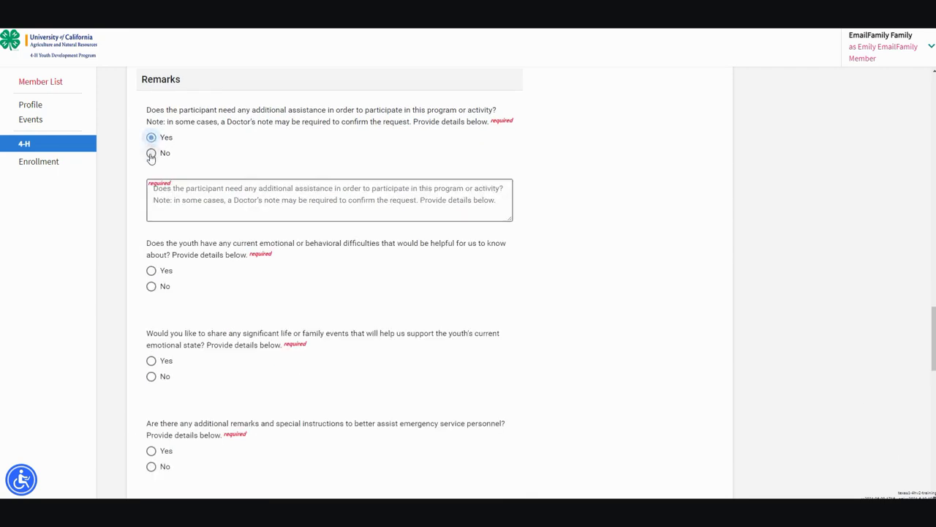
left_click(150, 154)
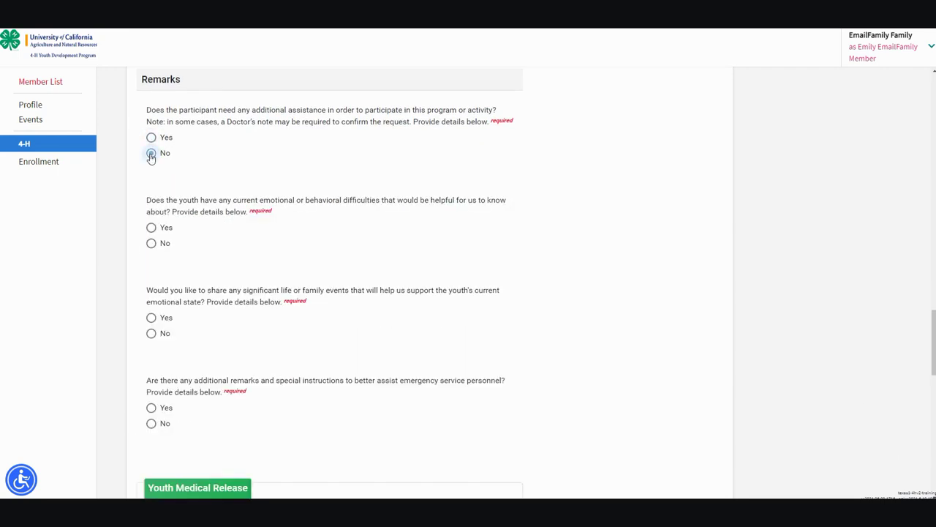
left_click(151, 228)
left_click(151, 245)
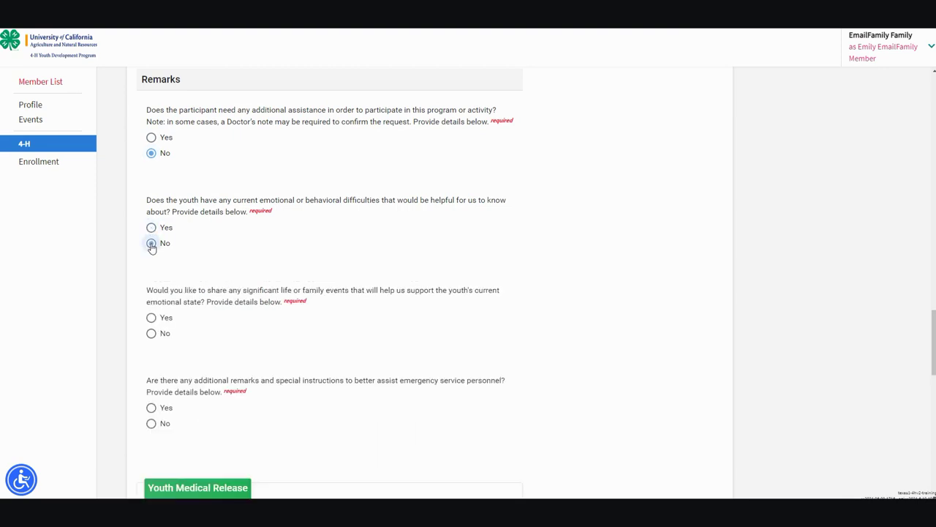
left_click(150, 318)
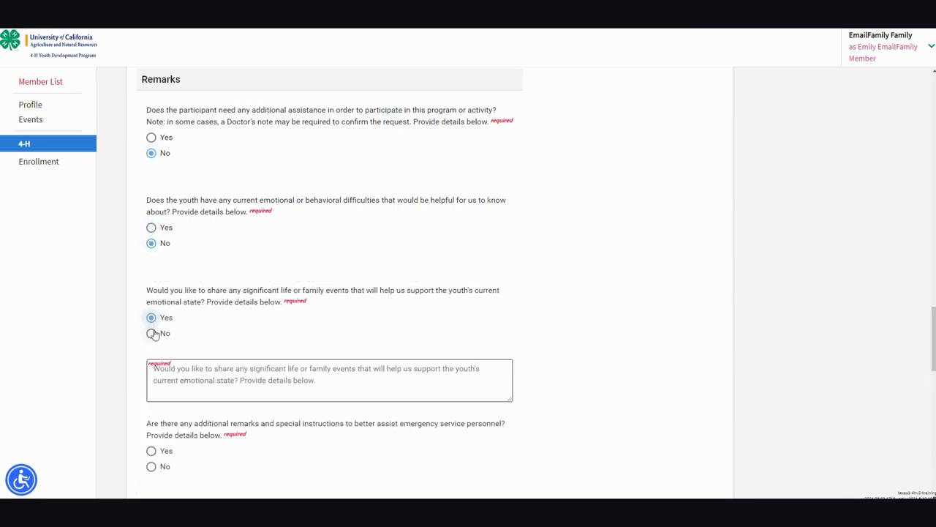
left_click(152, 334)
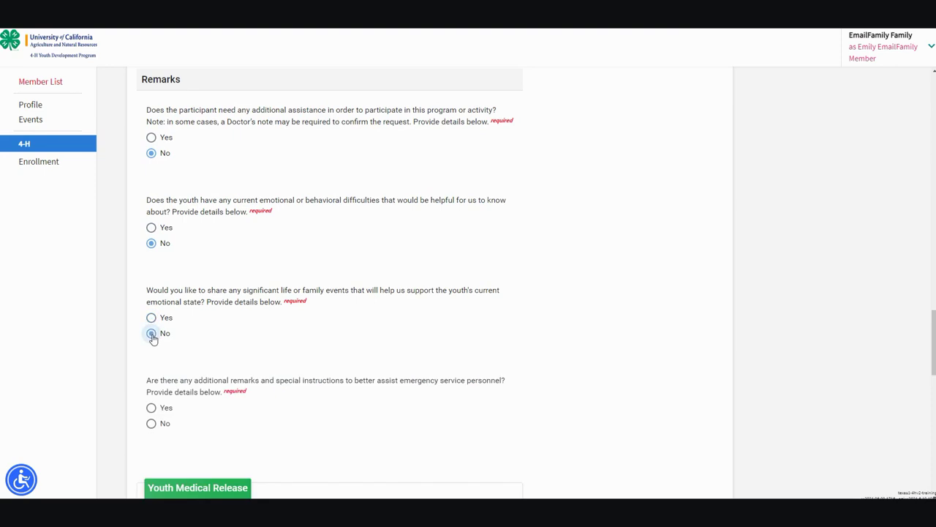
left_click(151, 407)
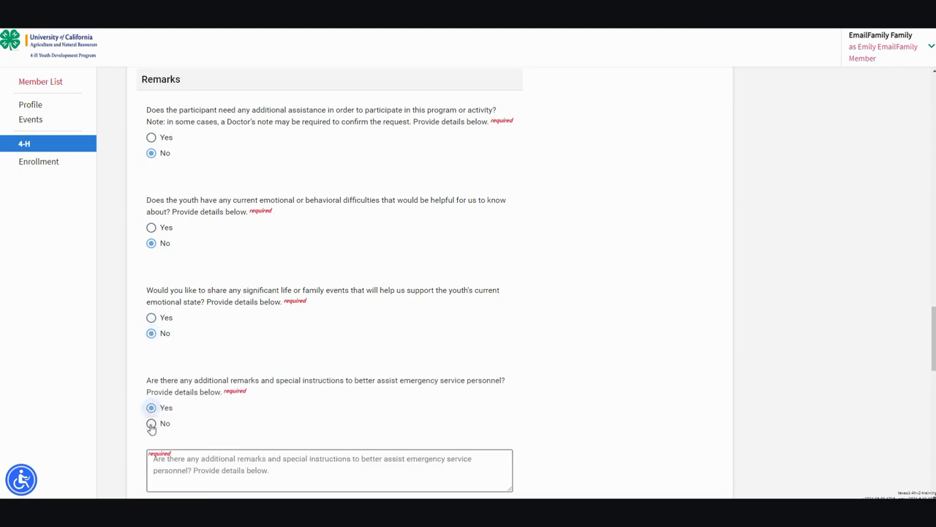
left_click(151, 424)
- Review the Youth Medical Release text and check the link options for downloading a copy of the authorization
scroll(152, 427, "down", 5)
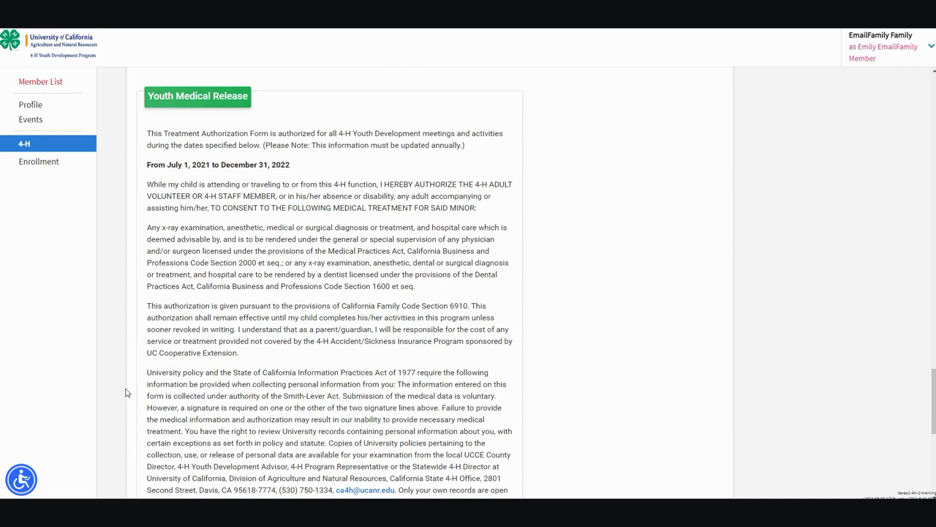
scroll(125, 393, "down", 1)
scroll(125, 393, "down", 1)
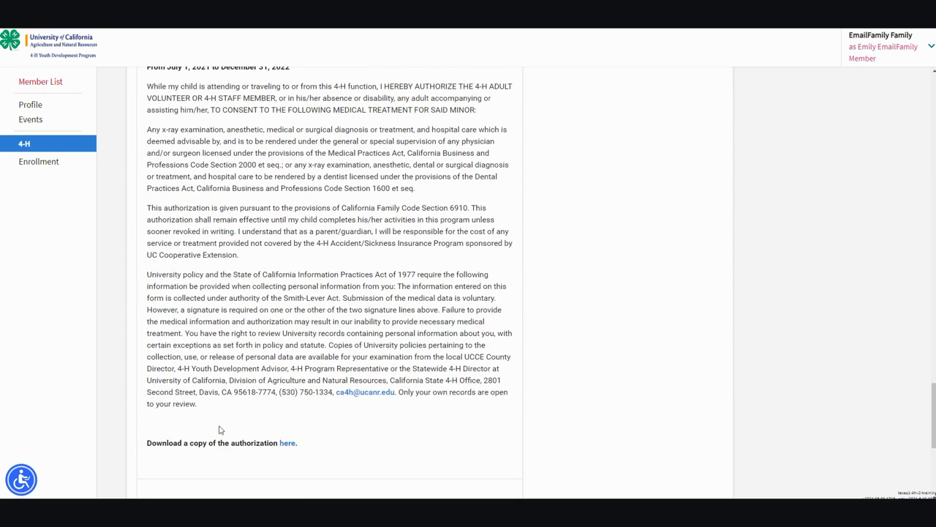
right_click(288, 443)
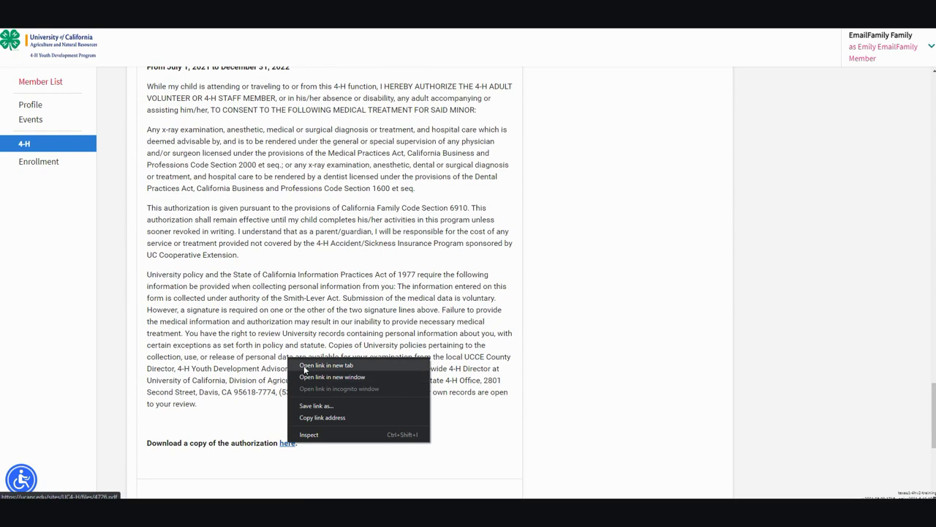
left_click(277, 419)
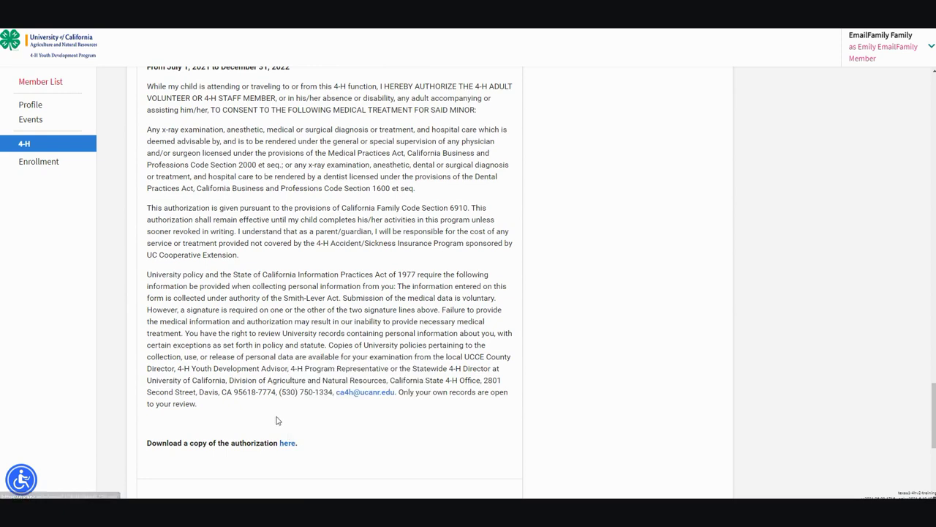
- Certify on the Youth Medical Release that the child is in good health, enter the member's and parent/guardian's full legal names, and continue to the consents
scroll(276, 419, "down", 4)
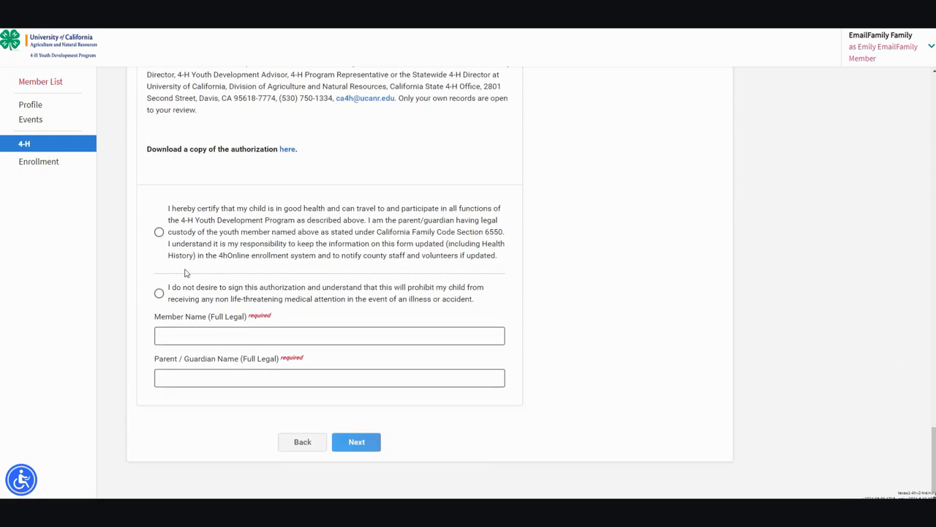
left_click(158, 232)
left_click(185, 335)
type("Emily EmailFamily")
key("Tab")
type("Edward EmailFamily")
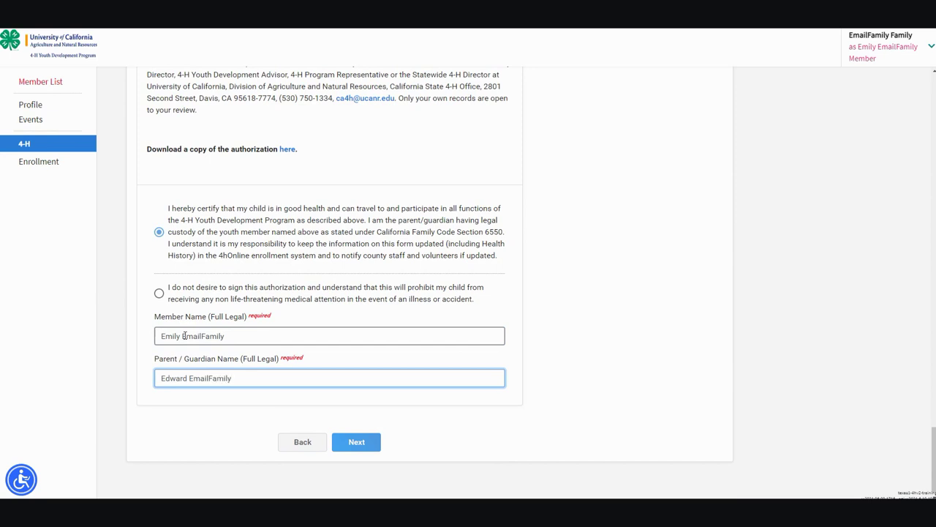
left_click(355, 443)
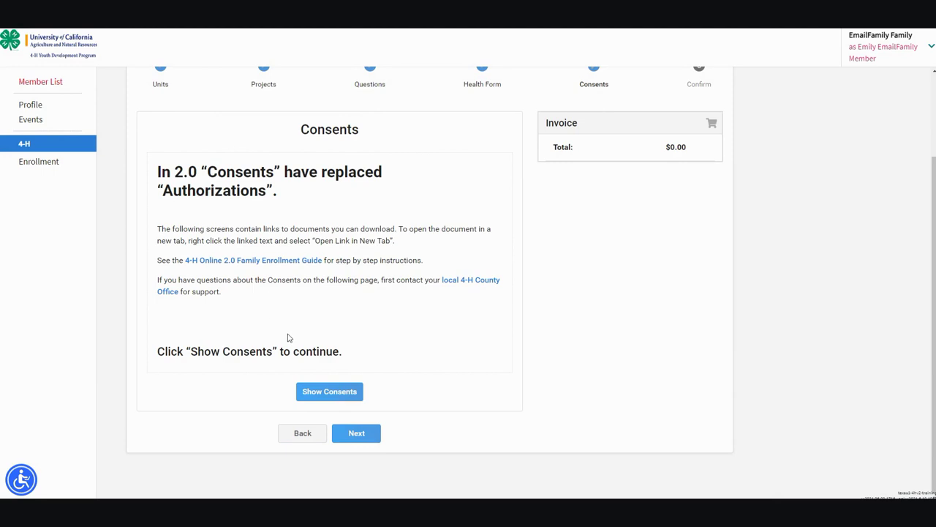
- Show the consents and decline permission to use the child's information for research and evaluation, entering the member's and parent/guardian's full legal names
left_click(330, 392)
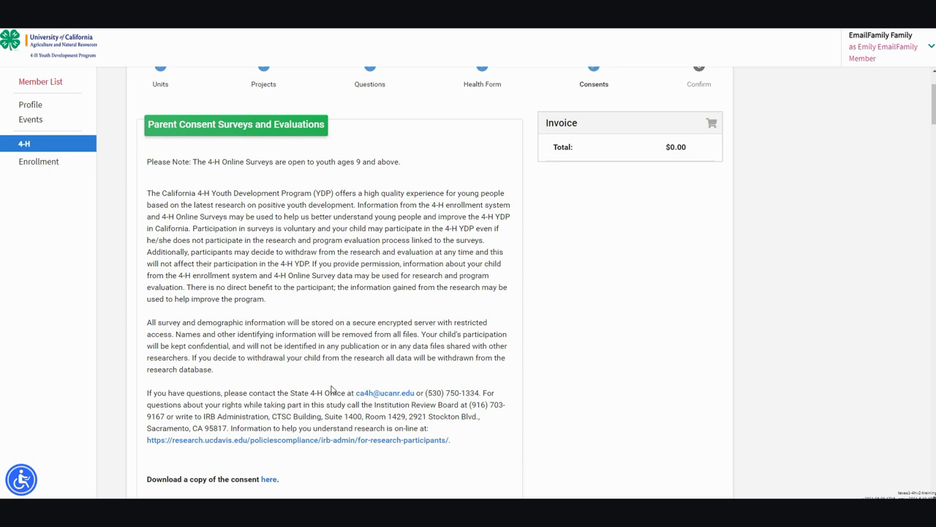
scroll(330, 389, "down", 3)
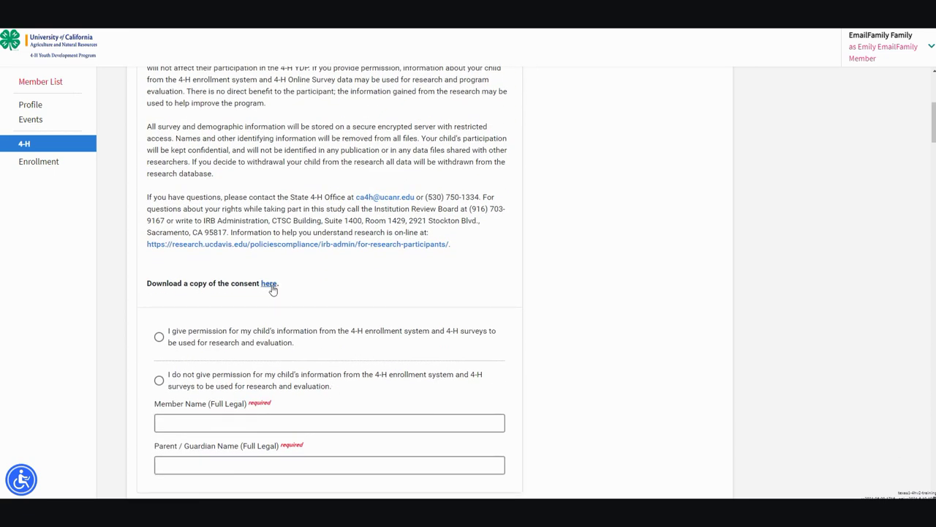
right_click(272, 287)
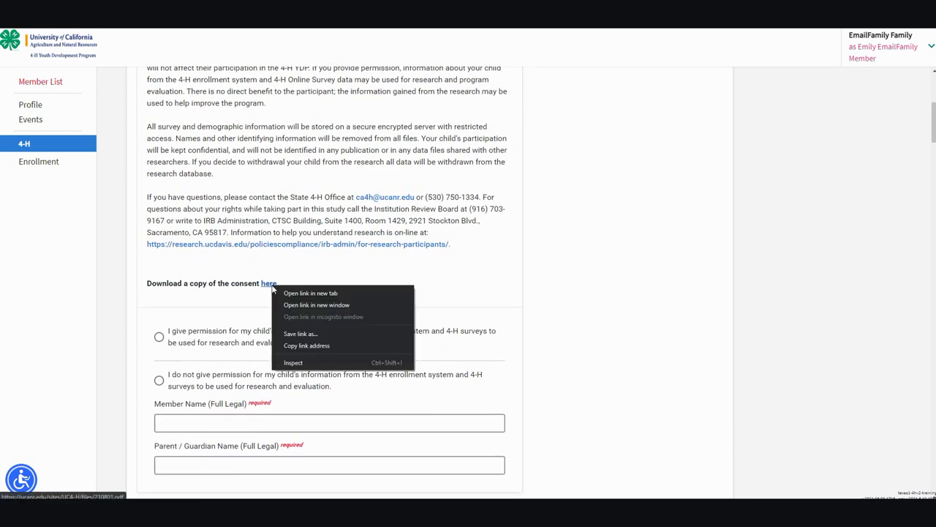
left_click(158, 336)
left_click(158, 381)
left_click(169, 420)
type("Emily Ema")
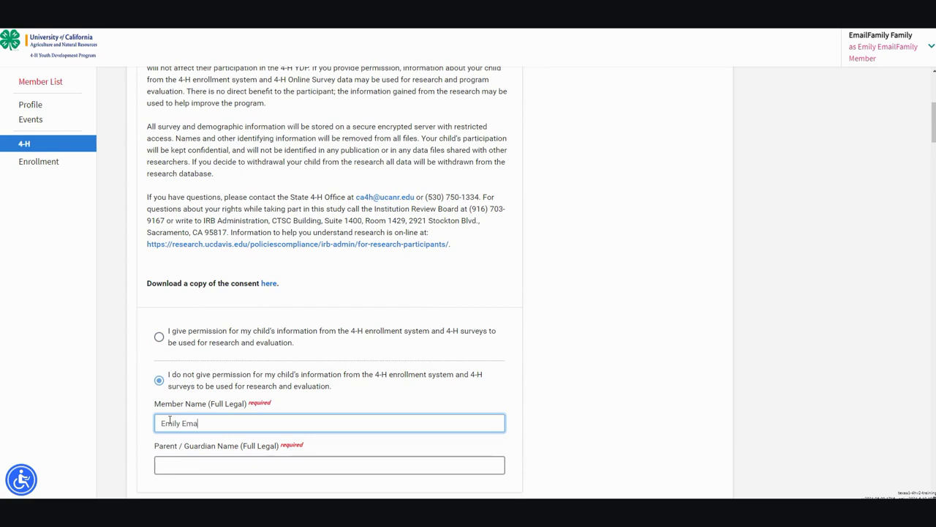
type("ilFamily")
key("Tab")
type("Edward EmailFamily")
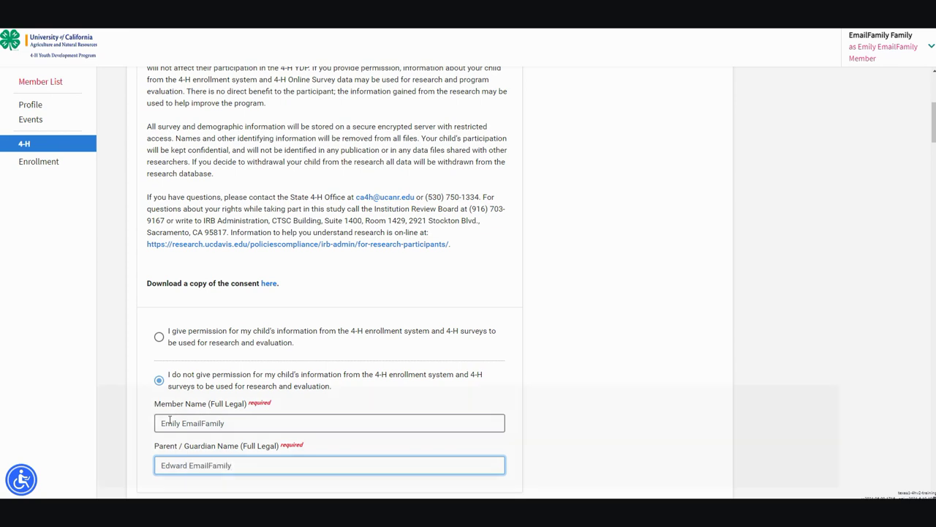
- Answer YES to the parent/guardian agreement in the Youth Animal Liability Release
scroll(332, 282, "down", 5)
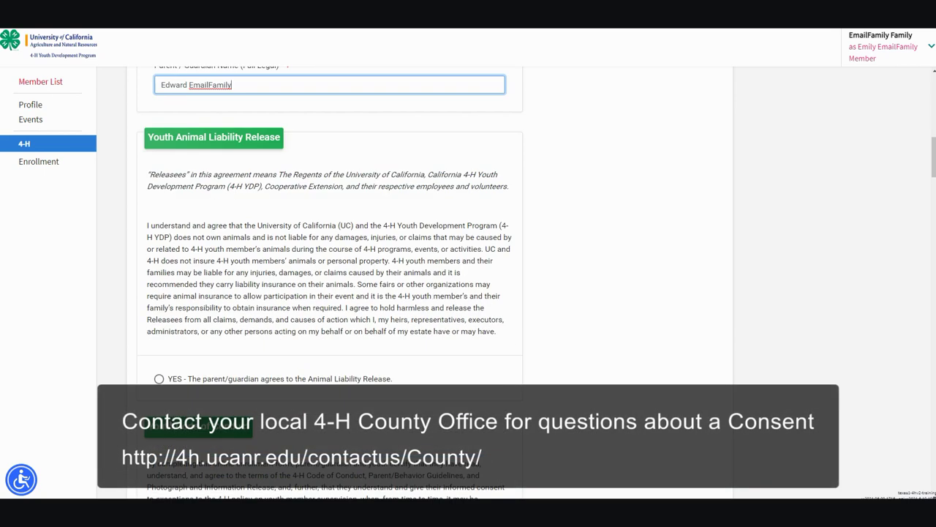
left_click(159, 379)
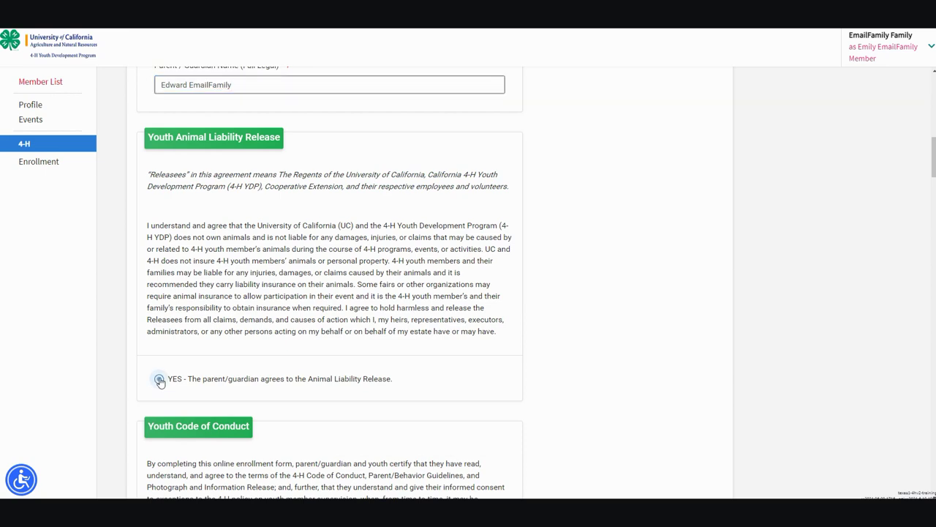
- Review the Youth Code of Conduct, including its download links, member rules, consequences, and the parent, guardian or adult participant section
scroll(160, 382, "down", 4)
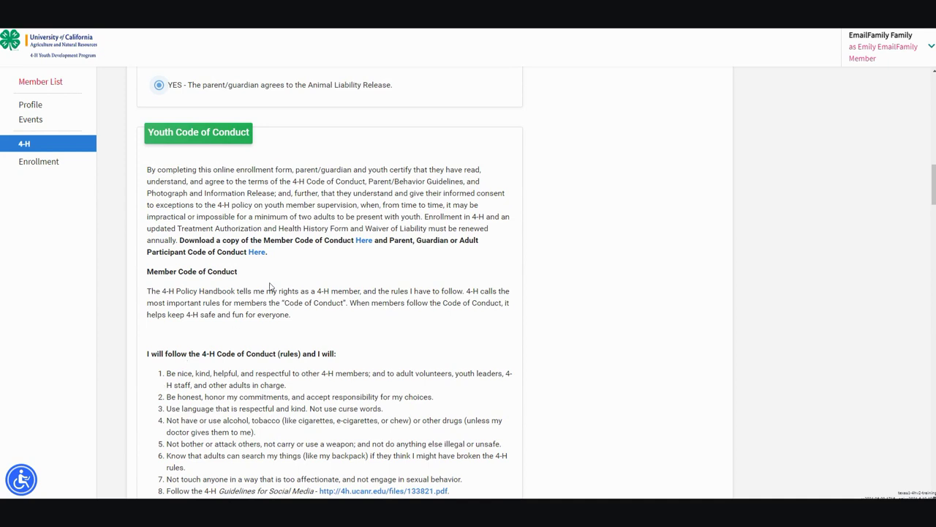
right_click(257, 253)
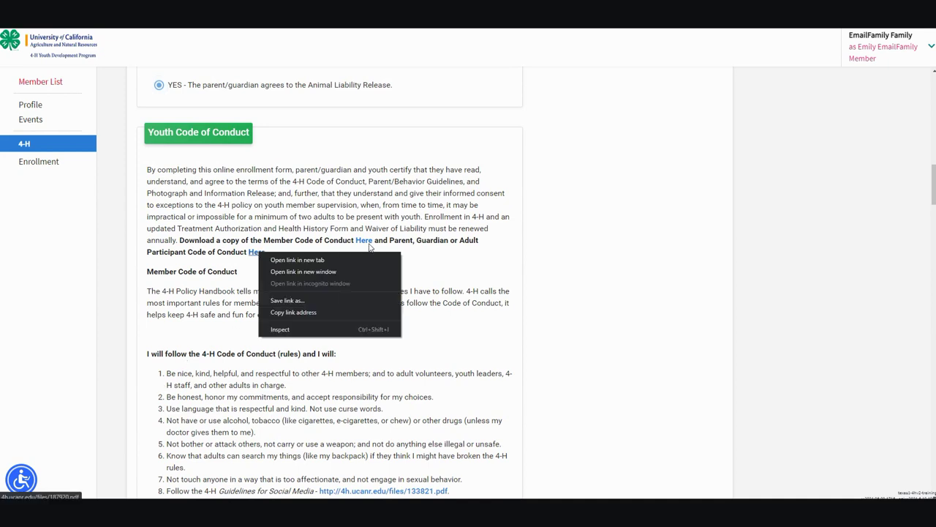
left_click(412, 272)
scroll(319, 290, "down", 3)
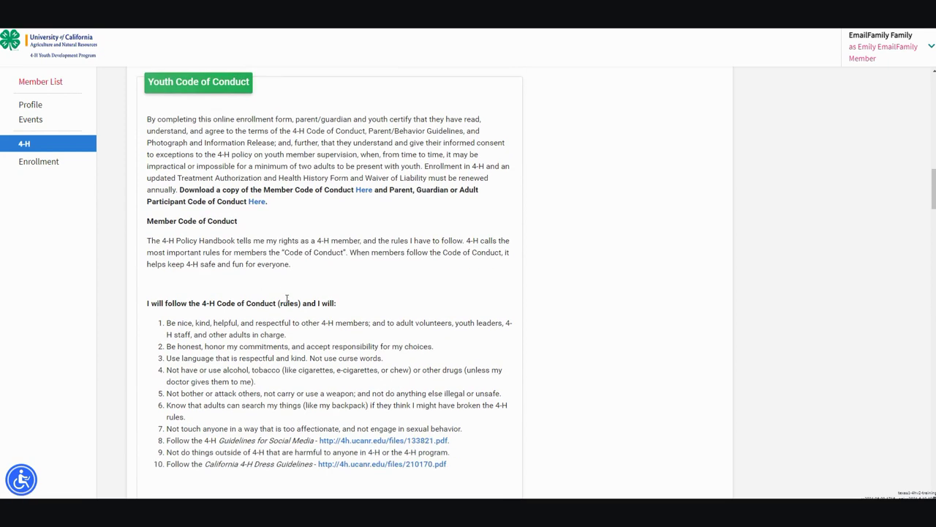
scroll(286, 299, "down", 3)
scroll(286, 303, "down", 6)
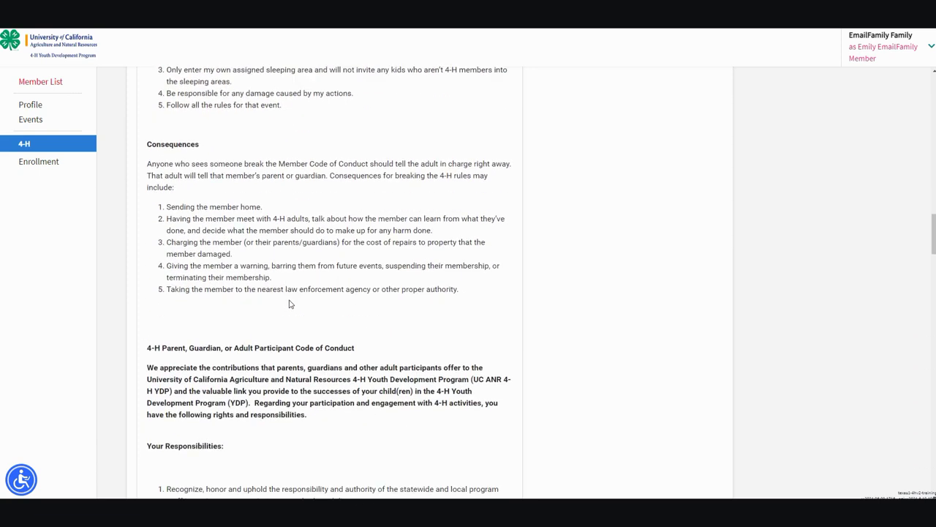
scroll(290, 300, "down", 9)
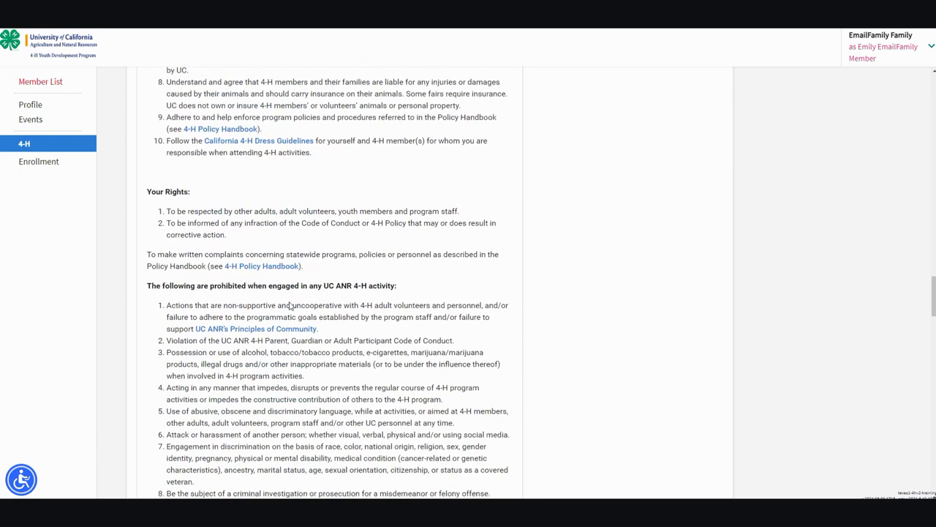
scroll(291, 306, "down", 5)
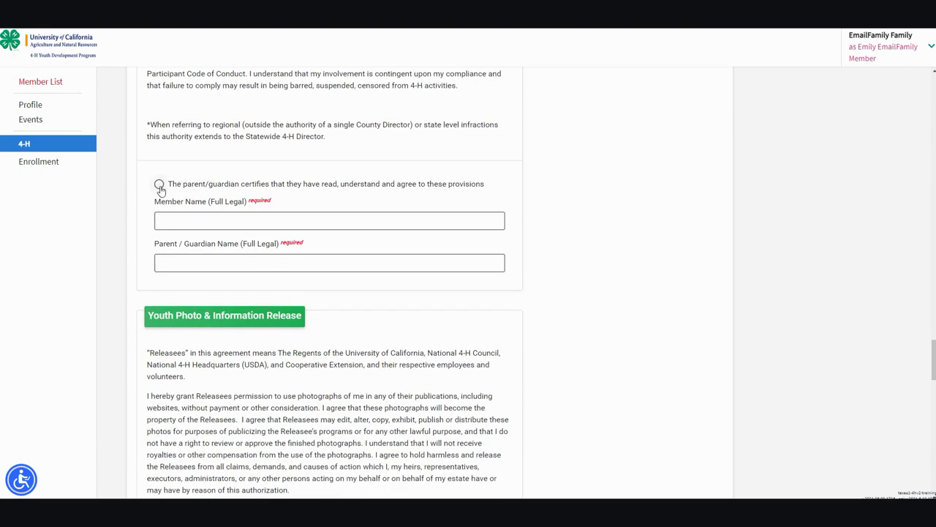
- Certify agreement to the Youth Code of Conduct provisions and enter the member's and parent/guardian's full legal names
left_click(160, 184)
left_click(184, 220)
type("Emi")
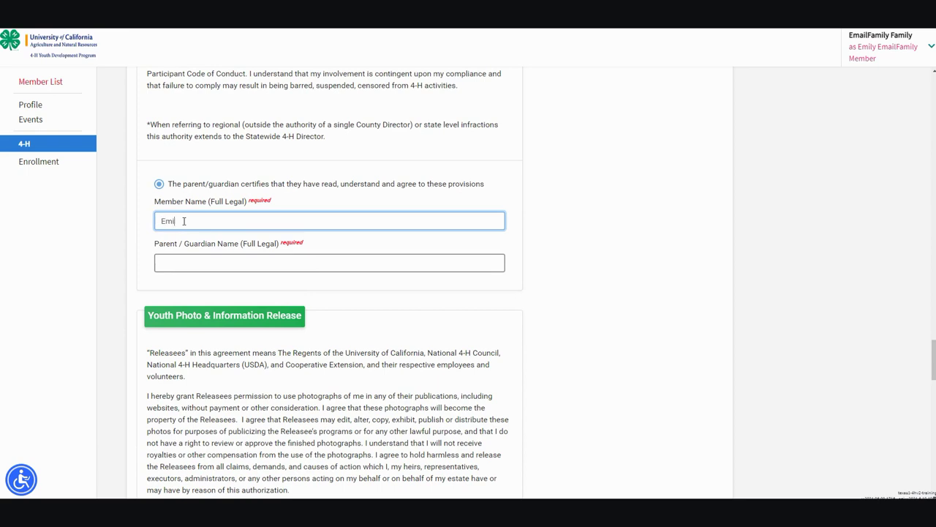
type("ly EmailFamily")
key("Tab")
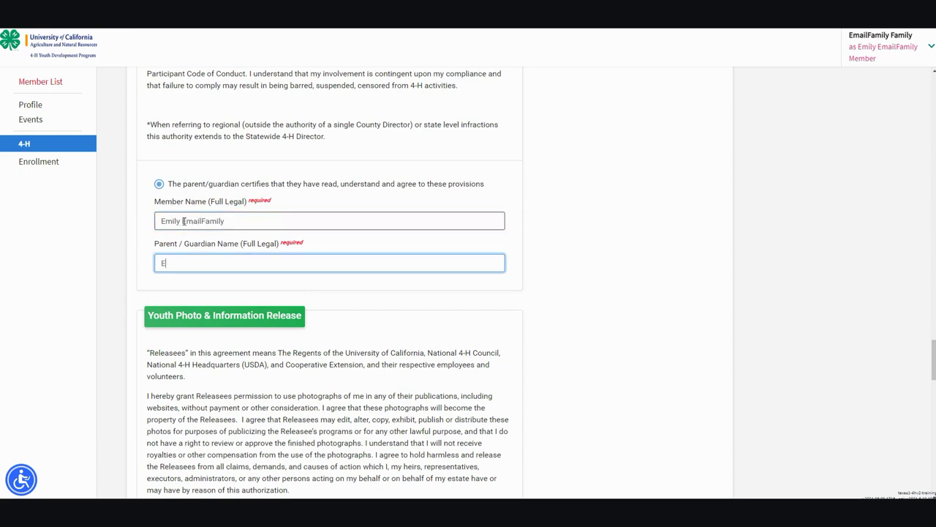
type("Edward EmailFamily")
- Agree to the Youth Photo & Information Release with YES and enter the member's and parent/guardian's full legal names
scroll(183, 221, "down", 3)
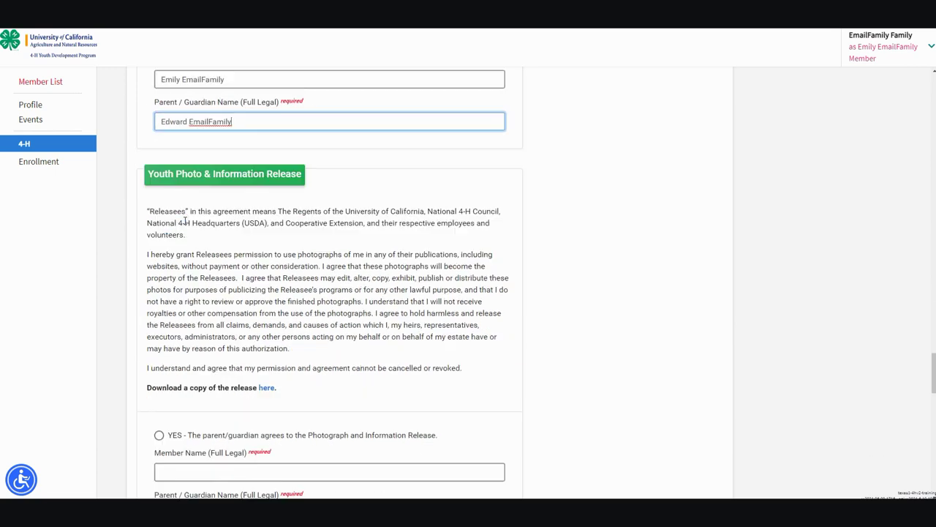
scroll(185, 221, "down", 1)
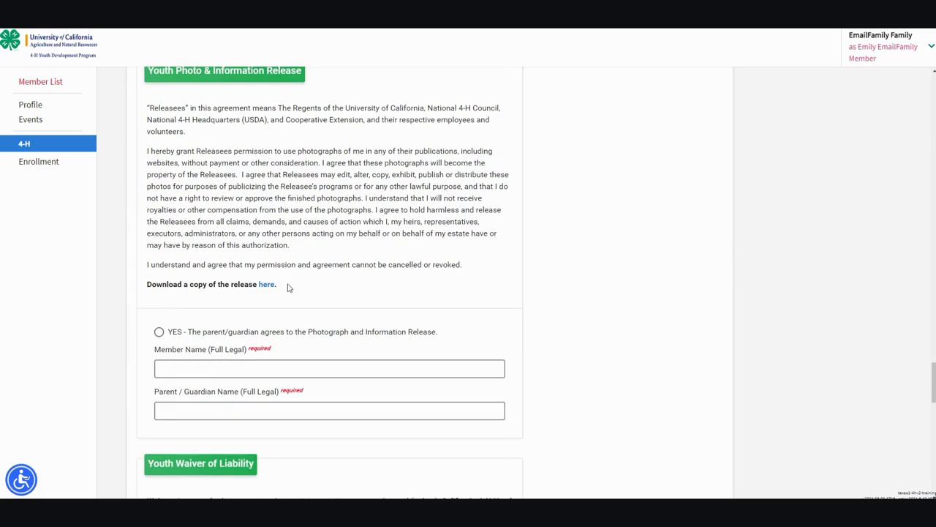
right_click(265, 284)
left_click(234, 300)
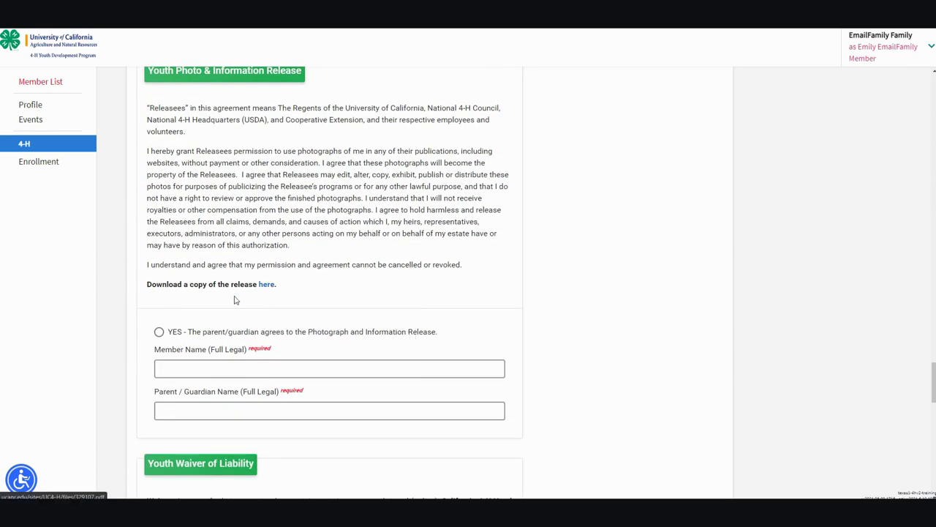
left_click(158, 333)
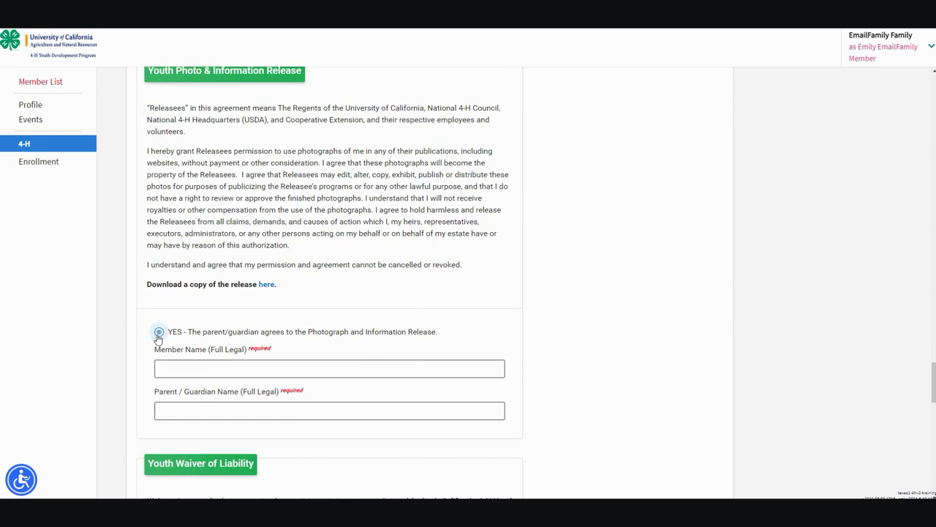
left_click(182, 369)
type("Emily Email")
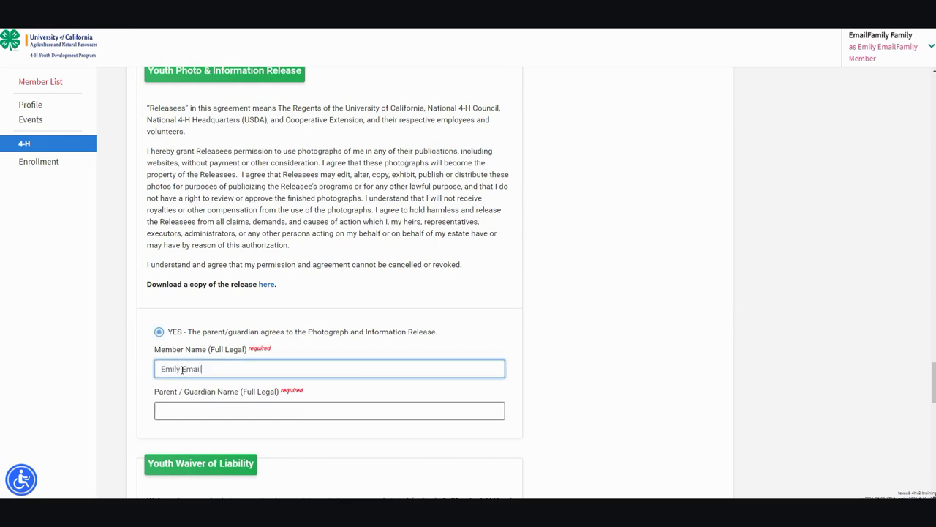
type("Family")
key("Tab")
type("Edward Emai")
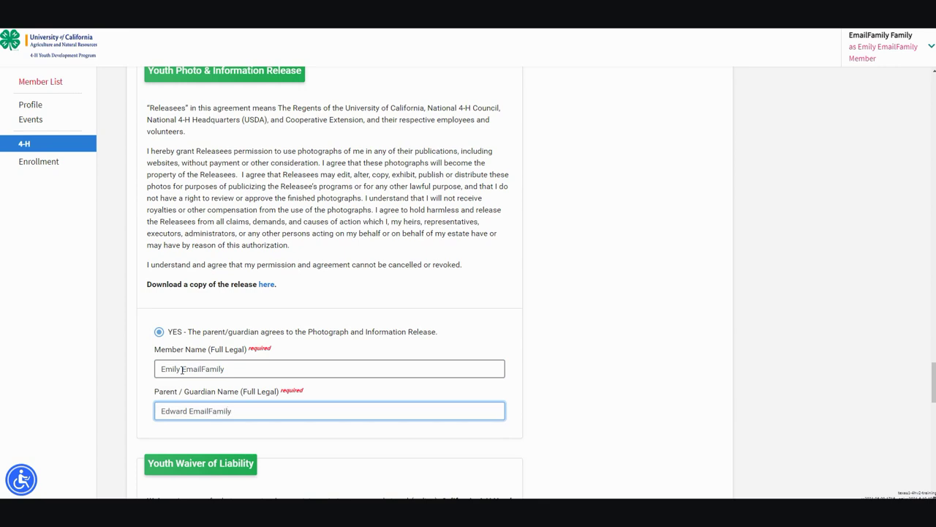
- Agree to the Youth Waiver of Liability on behalf of the participant and enter the member's and parent/guardian's full legal names
scroll(182, 370, "down", 3)
scroll(182, 375, "down", 3)
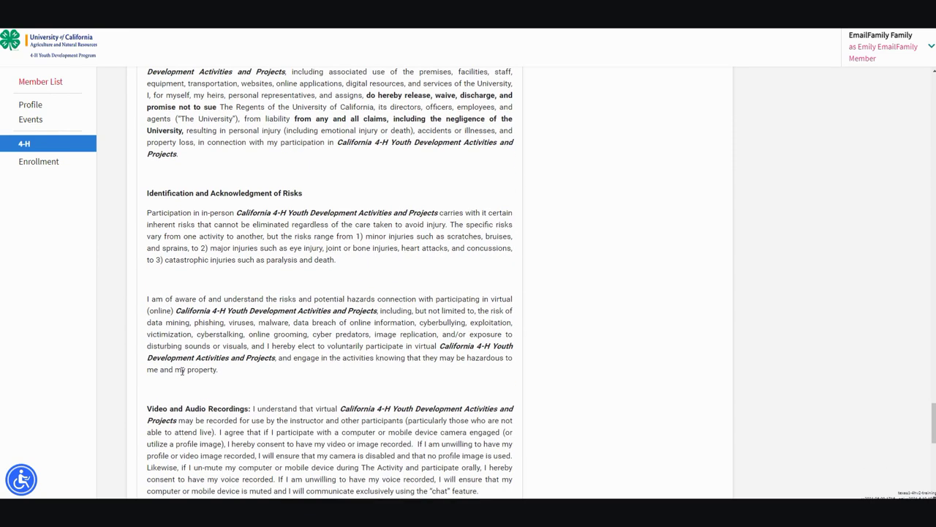
scroll(183, 370, "down", 2)
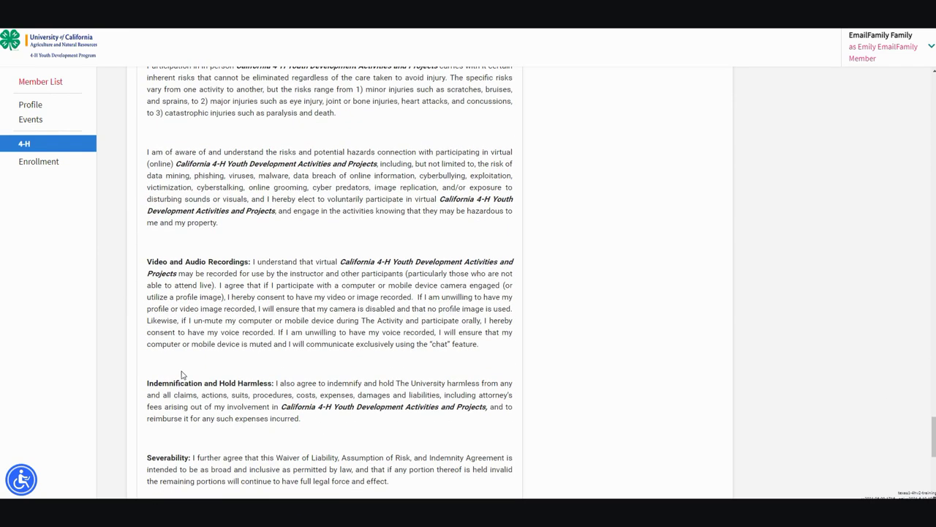
scroll(182, 374, "down", 1)
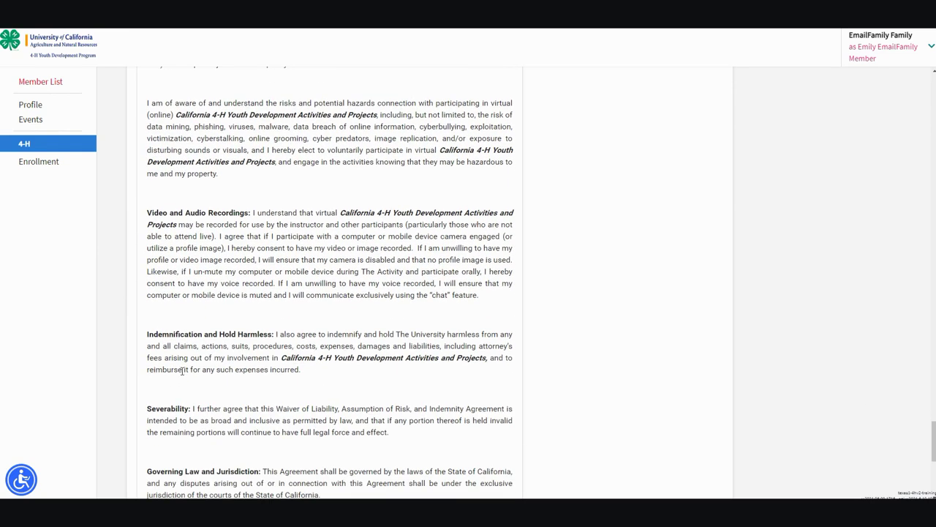
scroll(182, 371, "down", 2)
scroll(182, 371, "down", 5)
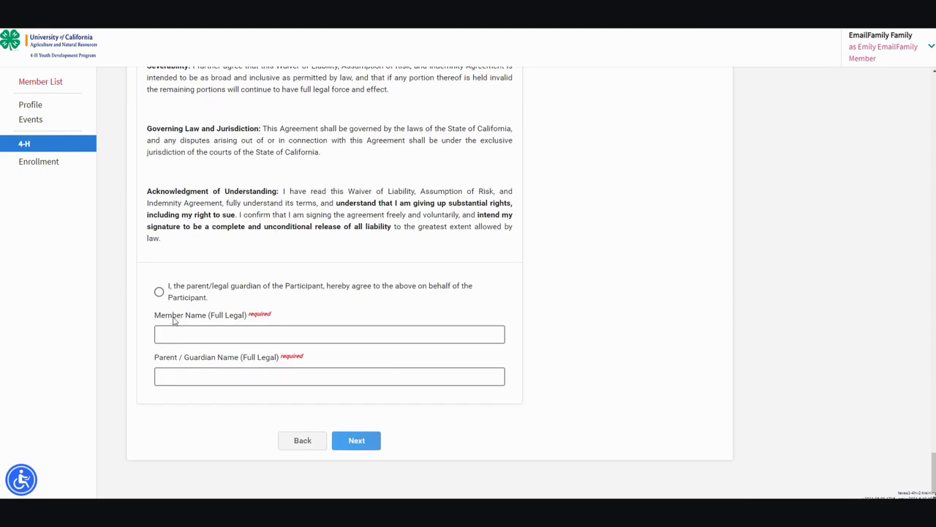
left_click(159, 291)
left_click(176, 336)
type("Emily Ema")
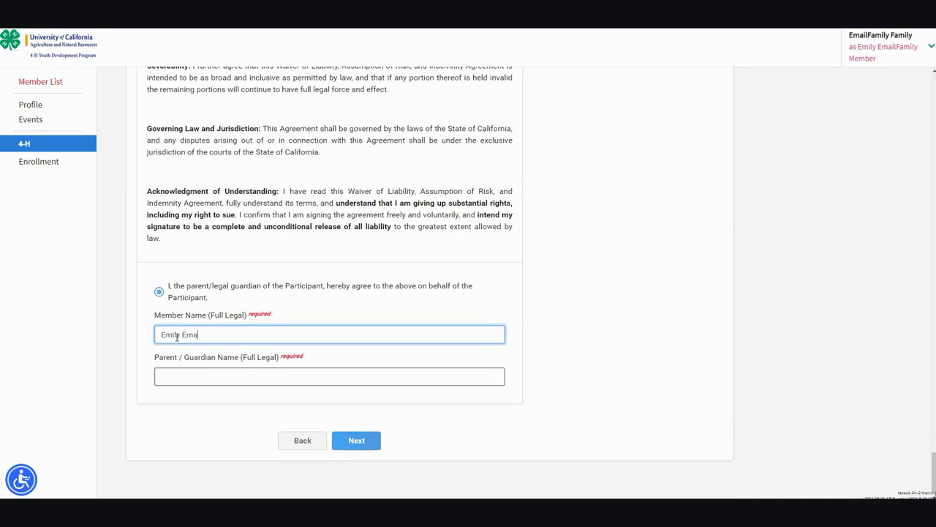
type("ilFamily")
key("Tab")
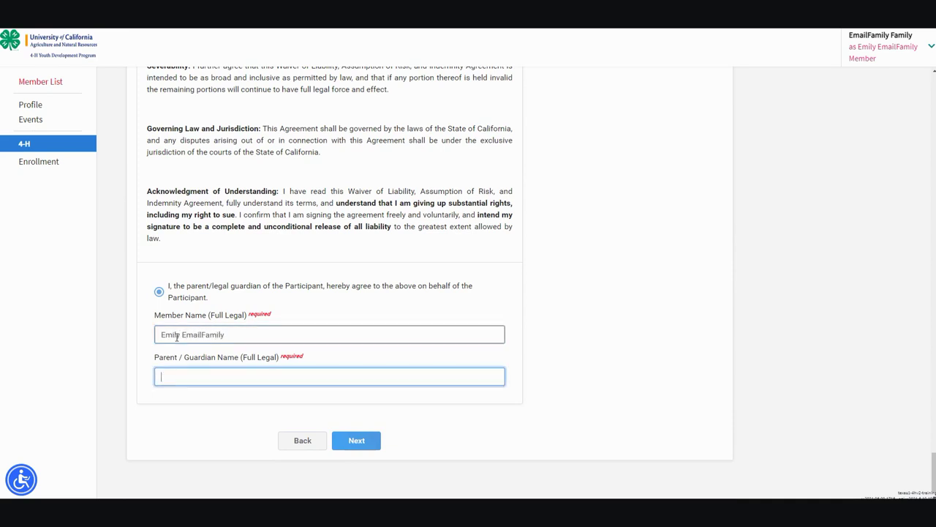
type("Edward EmailFamily")
- Continue from the completed consents to the confirmation and submit the 2020-2021 member enrollment
left_click(356, 440)
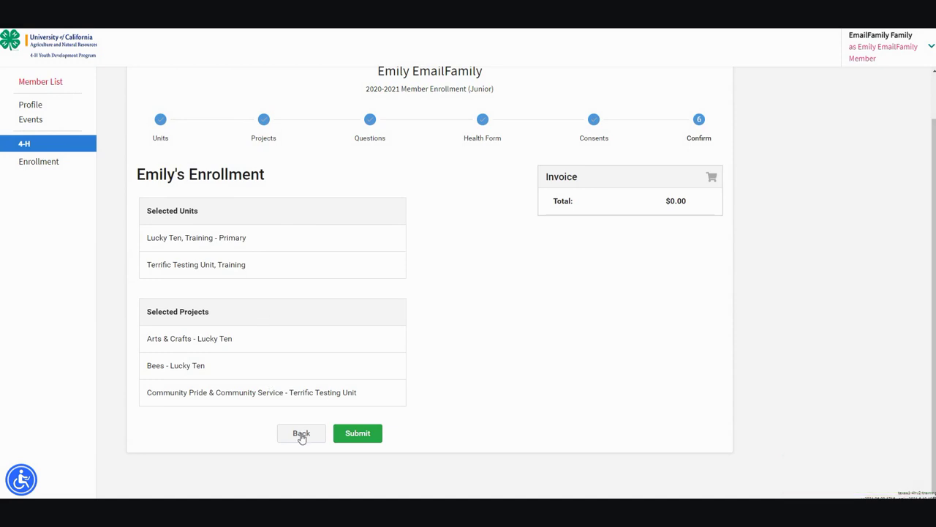
left_click(360, 436)
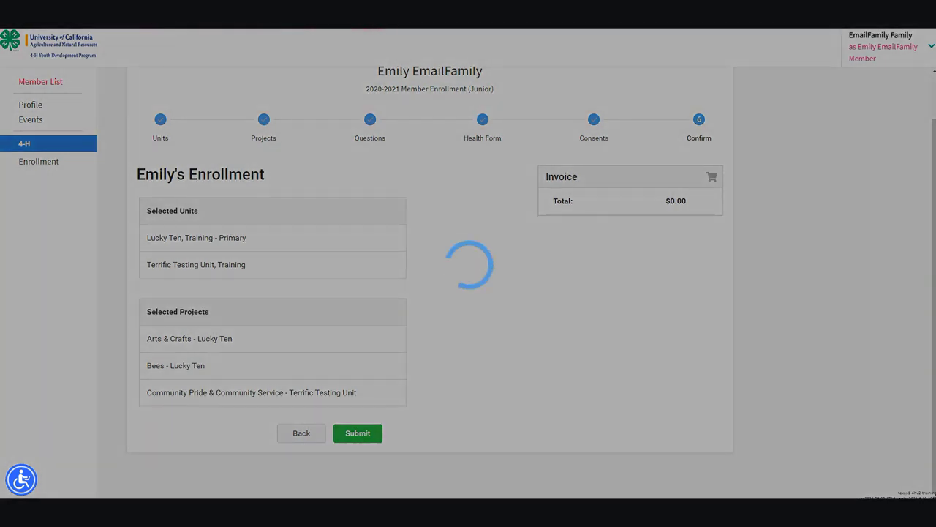